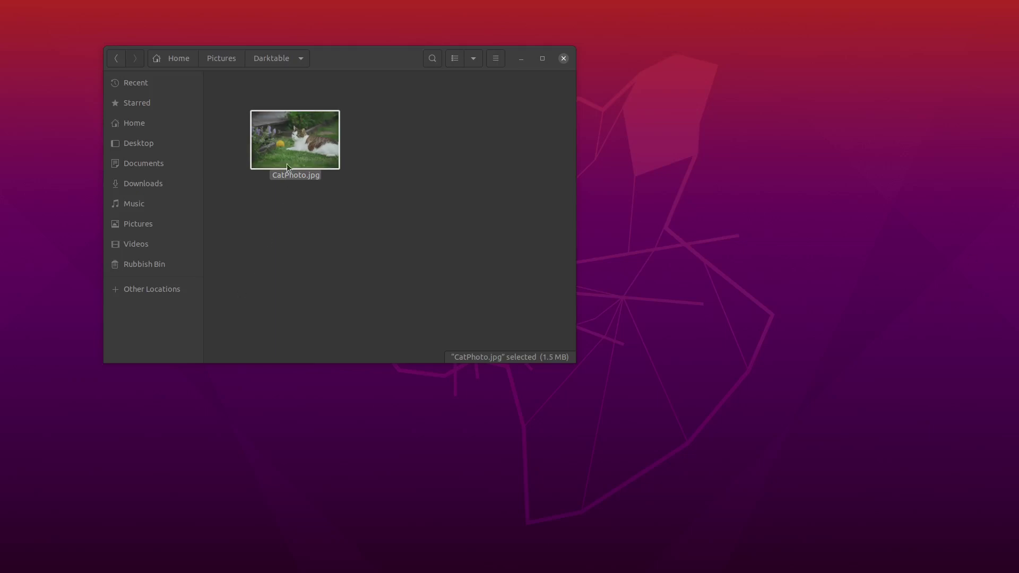
Preview CatPhoto.jpg from the Pictures/Darktable folder in Image Viewer
{"action": "double_click", "coordinate": [285, 161]}
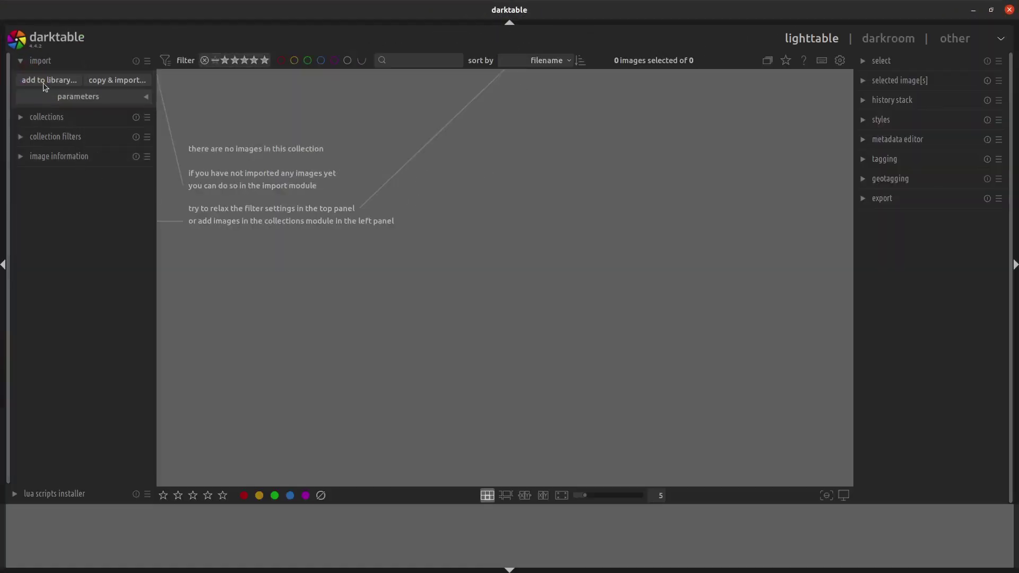
Add CatPhoto.jpg to the darktable library and open it in the darkroom
{"action": "left_click", "coordinate": [47, 81]}
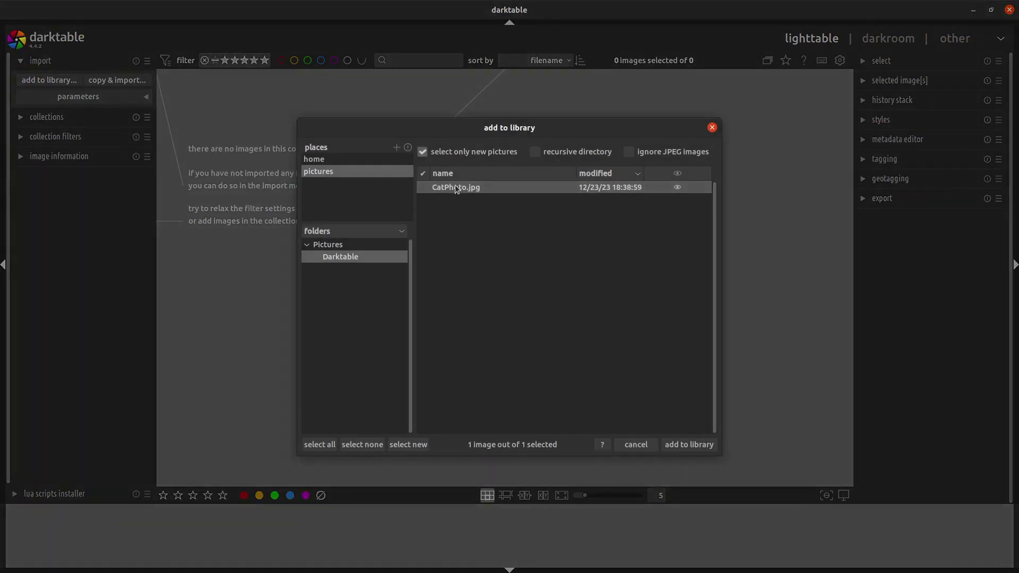
{"action": "left_click", "coordinate": [684, 445]}
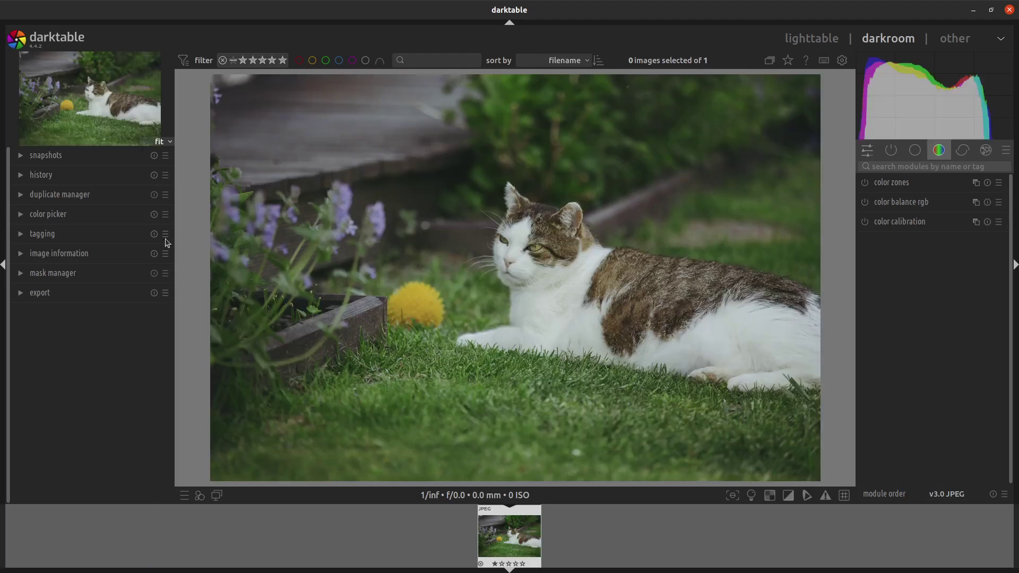
Look through the active, base, colour and correction module groups
{"action": "left_click", "coordinate": [897, 151]}
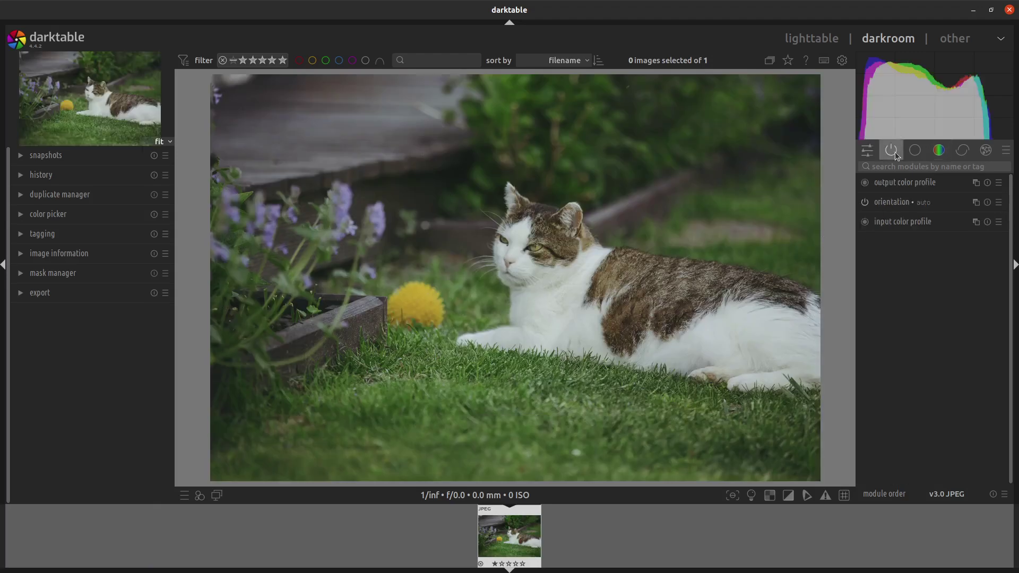
{"action": "left_click", "coordinate": [923, 156]}
{"action": "left_click", "coordinate": [943, 156]}
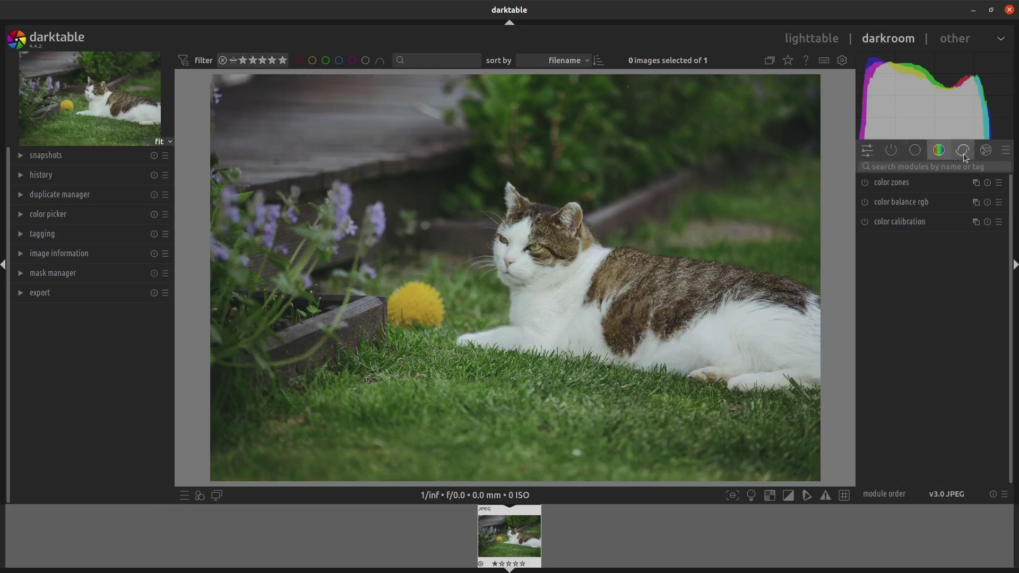
{"action": "left_click", "coordinate": [963, 156]}
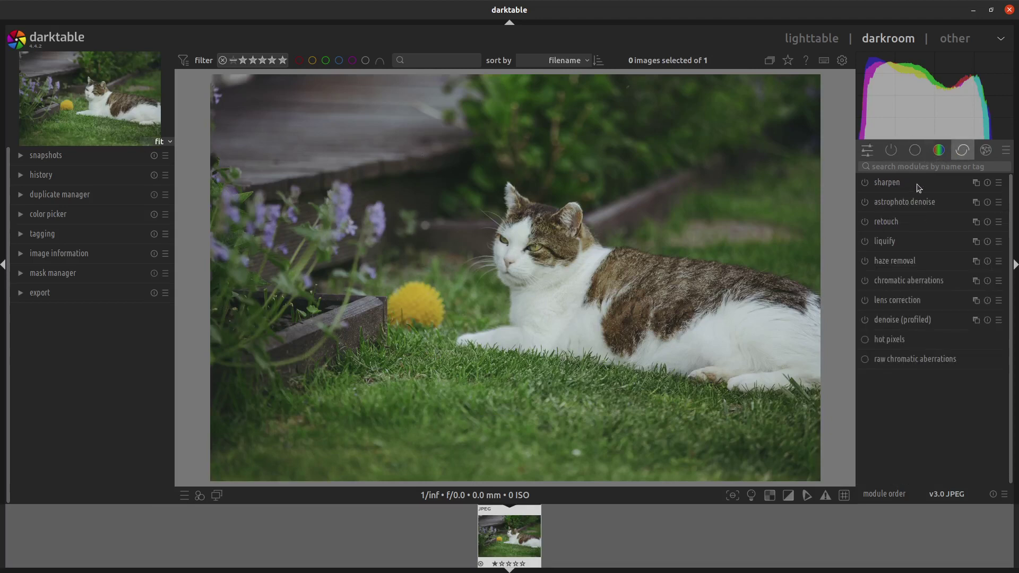
Search the modules for 'reto' and expand the retouch module
{"action": "left_click", "coordinate": [906, 167]}
{"action": "type", "text": "reto"}
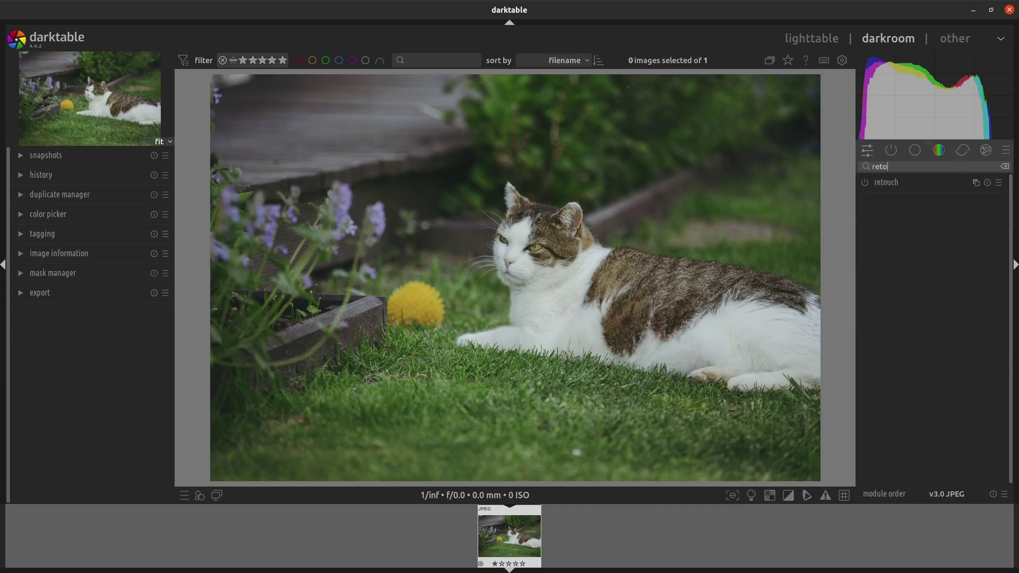
{"action": "left_click", "coordinate": [908, 187]}
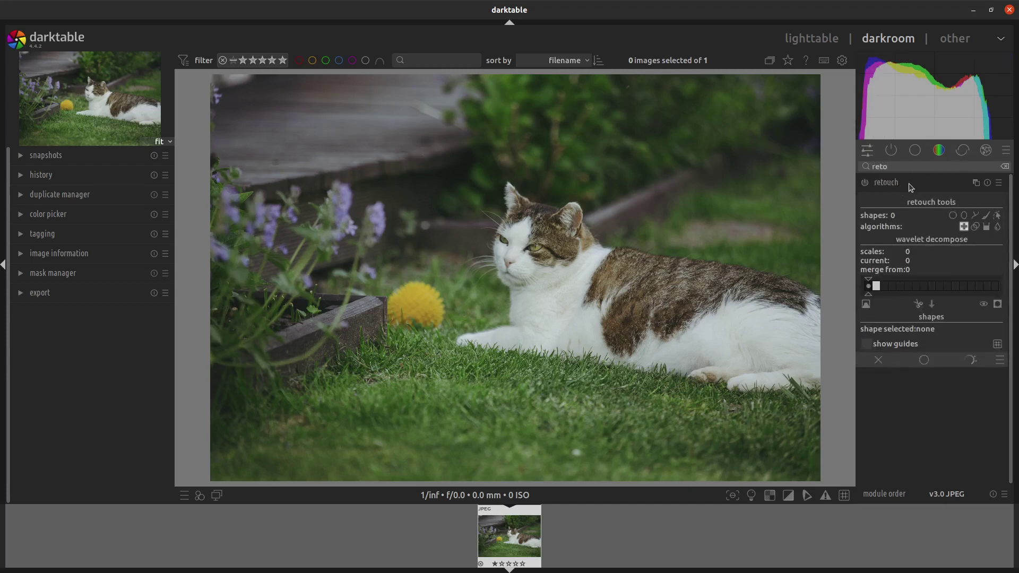
Set retouch to clone mode and place a trial clone circle on the yellow ball
{"action": "left_click", "coordinate": [973, 227]}
{"action": "left_click", "coordinate": [395, 295]}
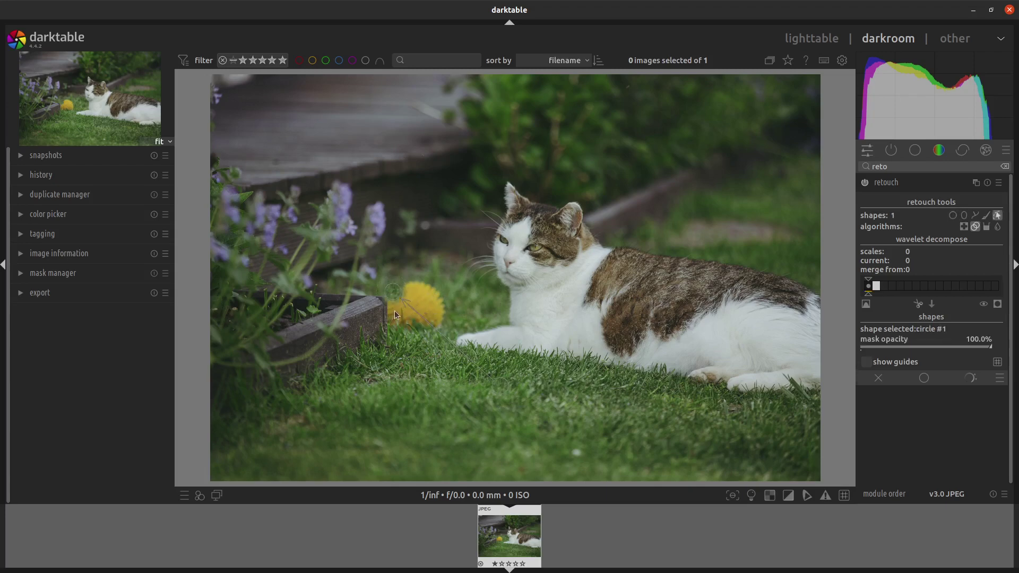
{"action": "scroll", "coordinate": [398, 300], "scroll_direction": "up", "scroll_amount": 6}
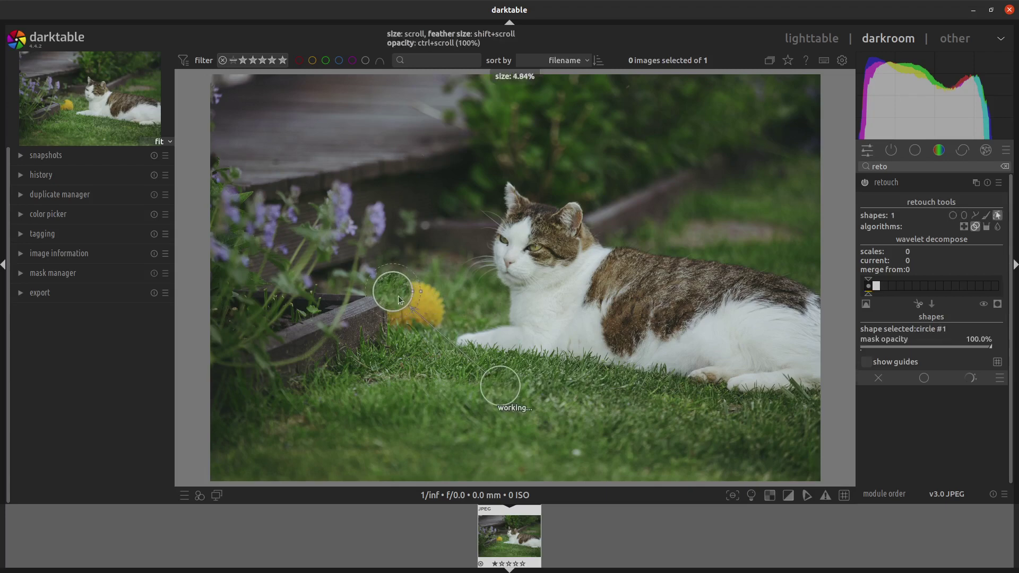
{"action": "left_click_drag", "start_coordinate": [400, 300], "coordinate": [419, 316]}
{"action": "scroll", "coordinate": [413, 316], "scroll_direction": "up", "scroll_amount": 6}
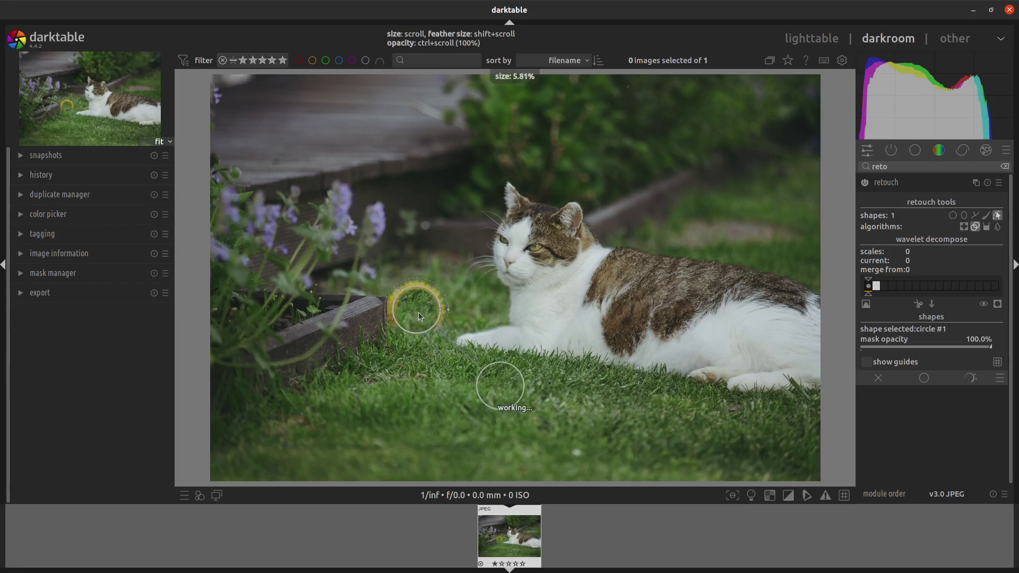
{"action": "scroll", "coordinate": [418, 316], "scroll_direction": "up", "scroll_amount": 6}
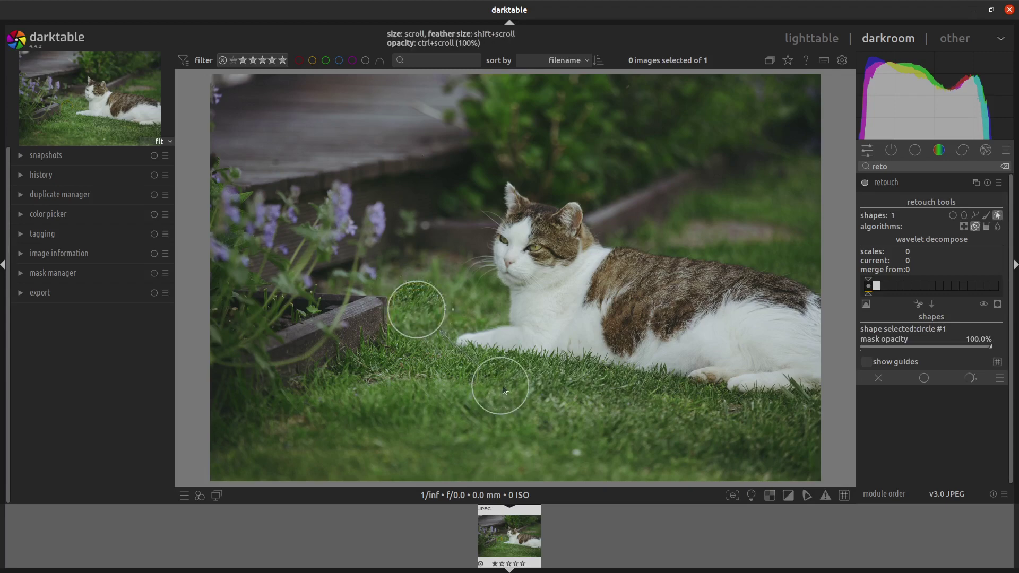
Deselect the trial clone circle and delete it
{"action": "left_click", "coordinate": [418, 363]}
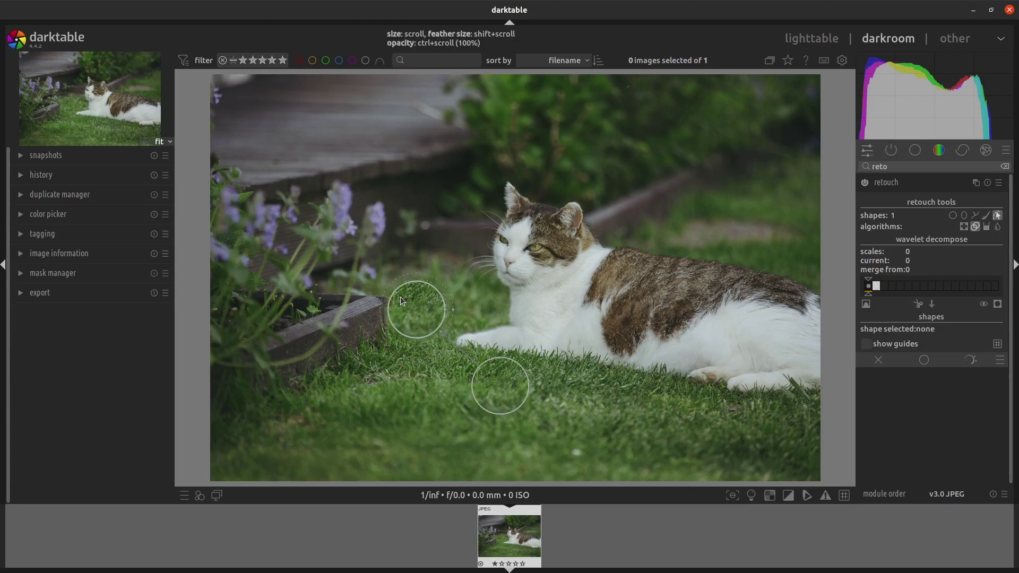
{"action": "scroll", "coordinate": [449, 317], "scroll_direction": "down", "scroll_amount": 1}
{"action": "right_click", "coordinate": [486, 385]}
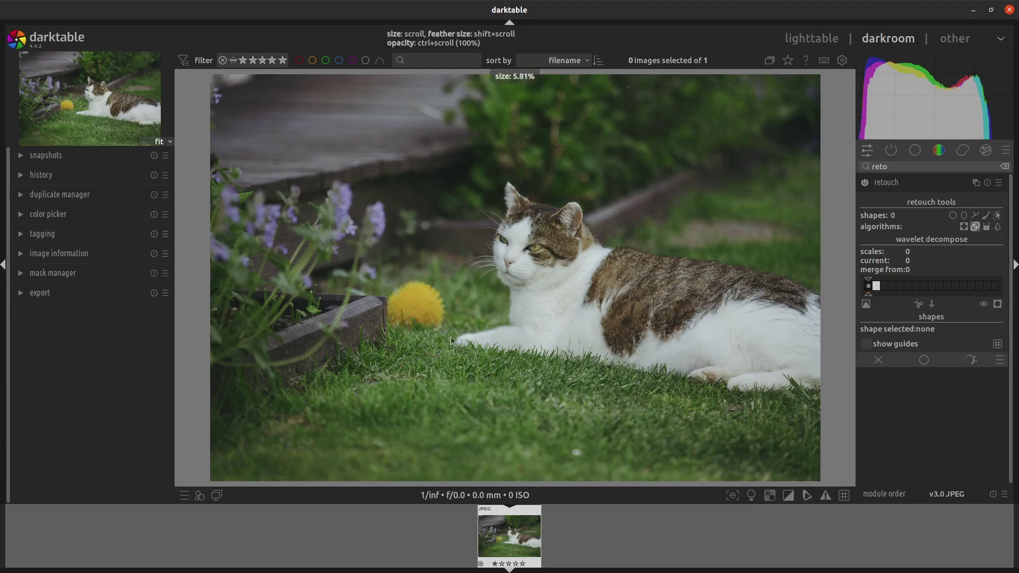
Zoom in and cover the ball with two clone circles sourced from nearby grass
{"action": "scroll", "coordinate": [411, 322], "scroll_direction": "up", "scroll_amount": 5}
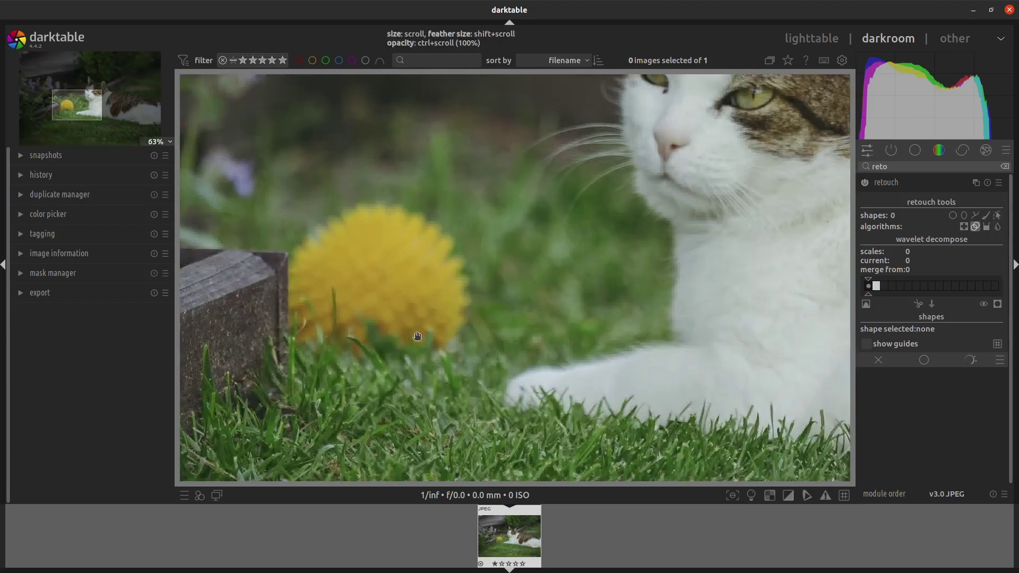
{"action": "left_click", "coordinate": [953, 216]}
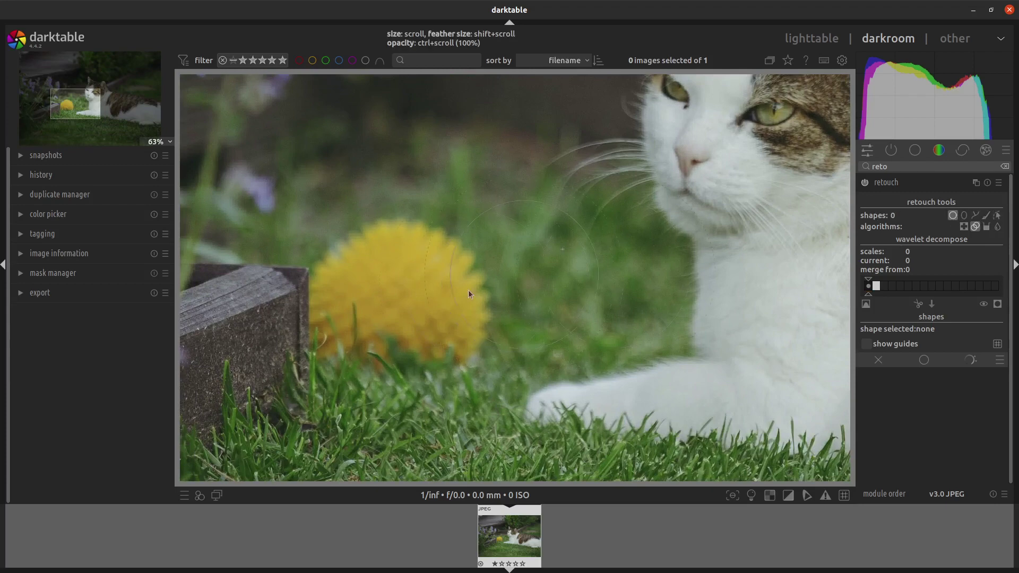
{"action": "left_click", "coordinate": [448, 314]}
{"action": "left_click_drag", "start_coordinate": [568, 311], "coordinate": [562, 306]}
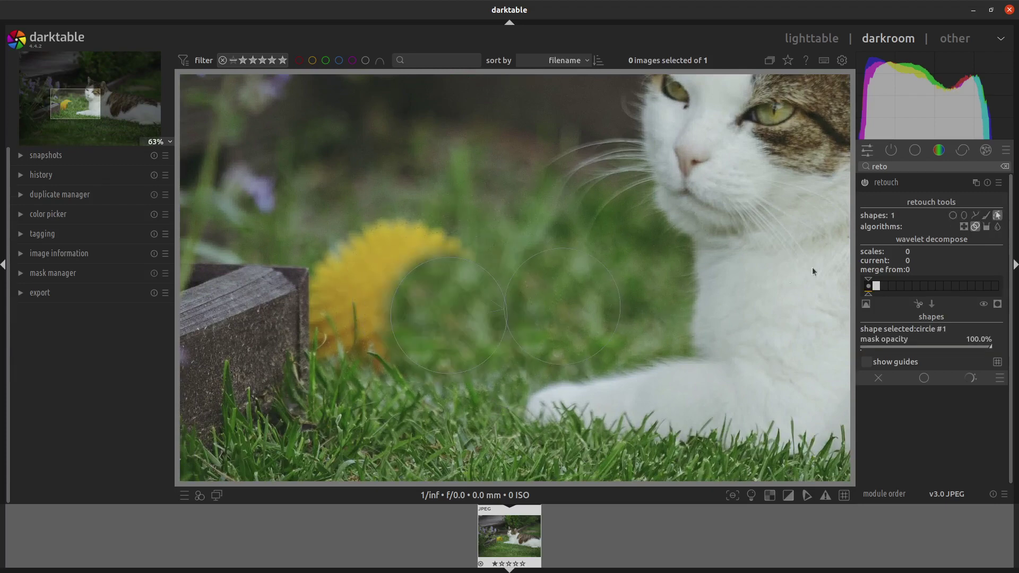
{"action": "left_click", "coordinate": [953, 215]}
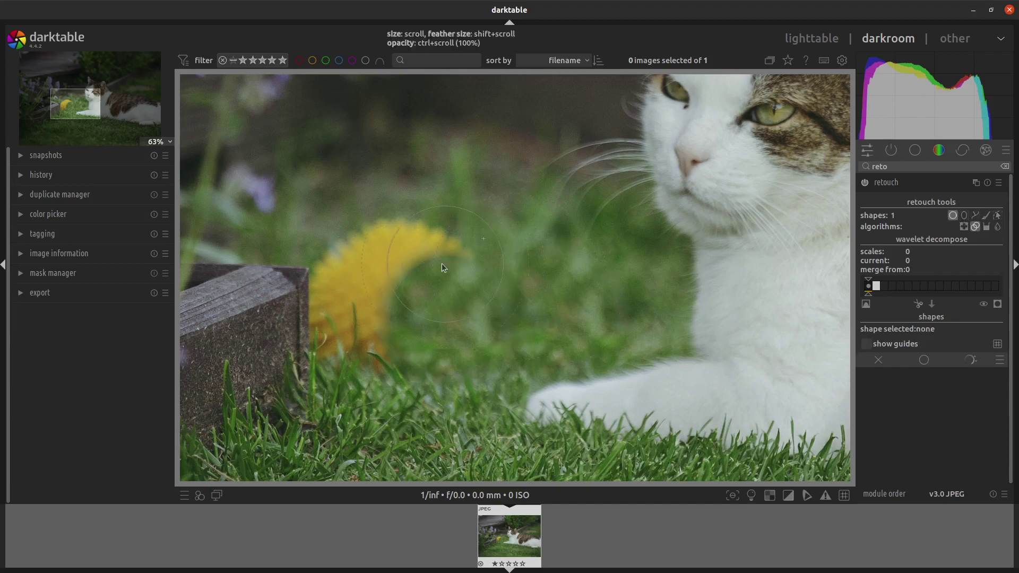
{"action": "left_click", "coordinate": [419, 266]}
{"action": "left_click_drag", "start_coordinate": [419, 266], "coordinate": [504, 260]}
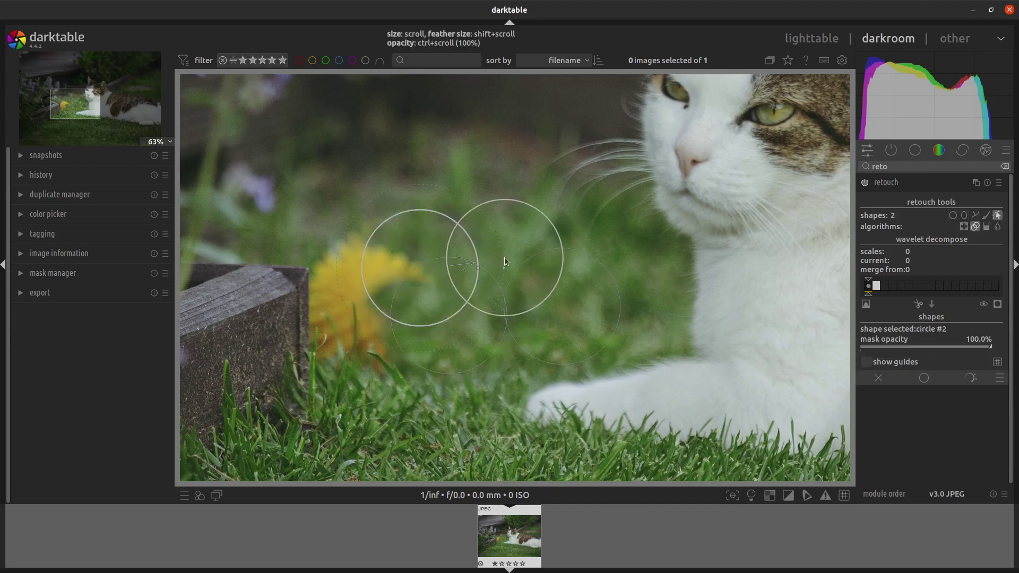
Add a third clone circle on the ball's left part, sourced from grass to the right
{"action": "left_click", "coordinate": [952, 215]}
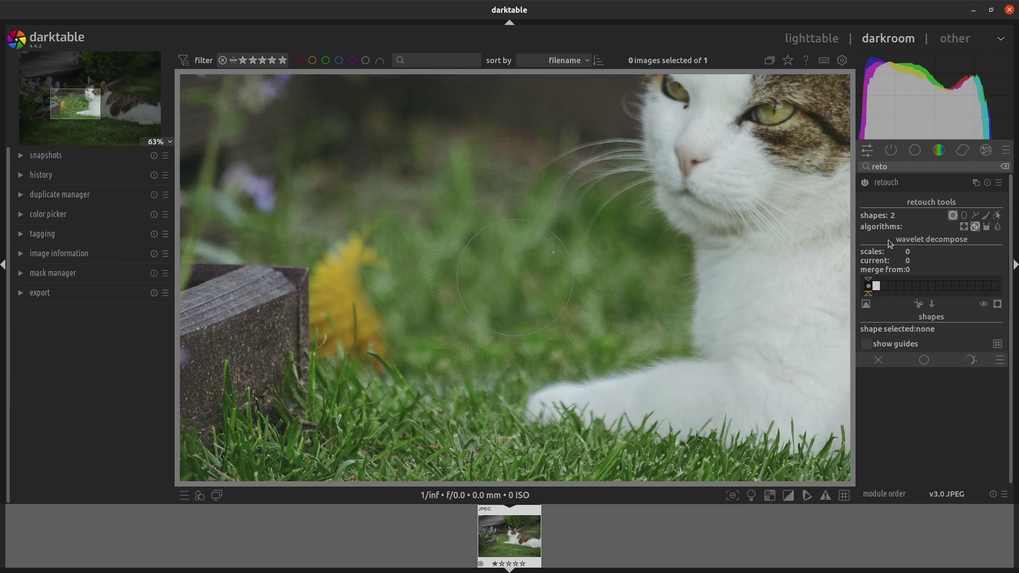
{"action": "left_click", "coordinate": [390, 339]}
{"action": "left_click_drag", "start_coordinate": [391, 340], "coordinate": [516, 323]}
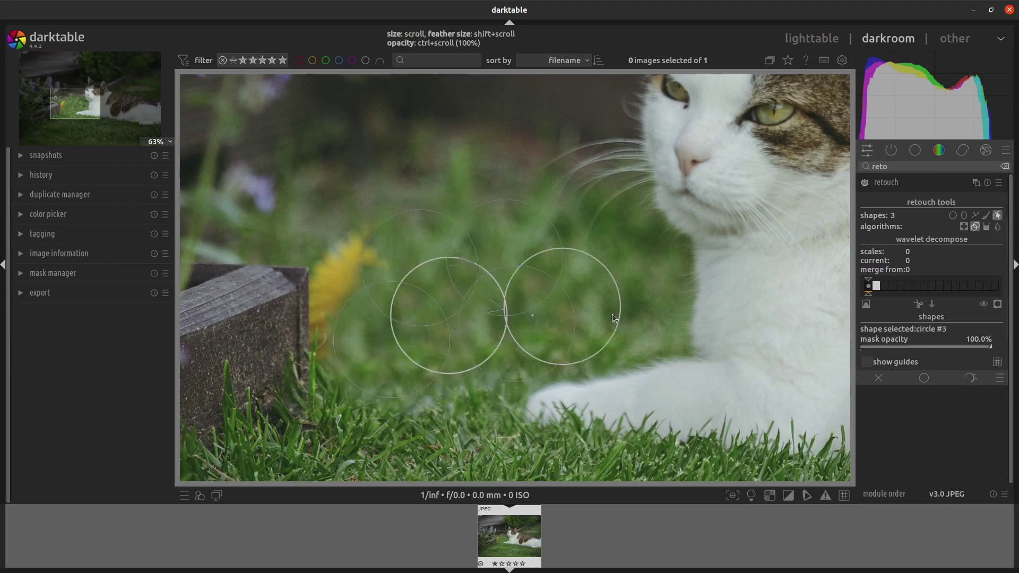
{"action": "left_click", "coordinate": [954, 216]}
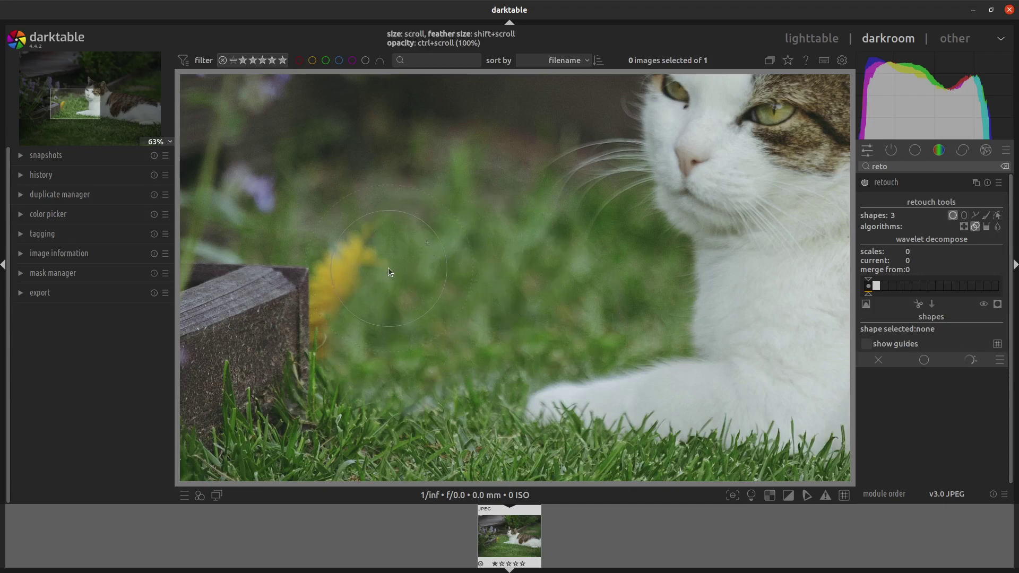
Clone grass over the ball's left edge with a larger, feathered fourth circle
{"action": "left_click_drag", "start_coordinate": [390, 268], "coordinate": [520, 272]}
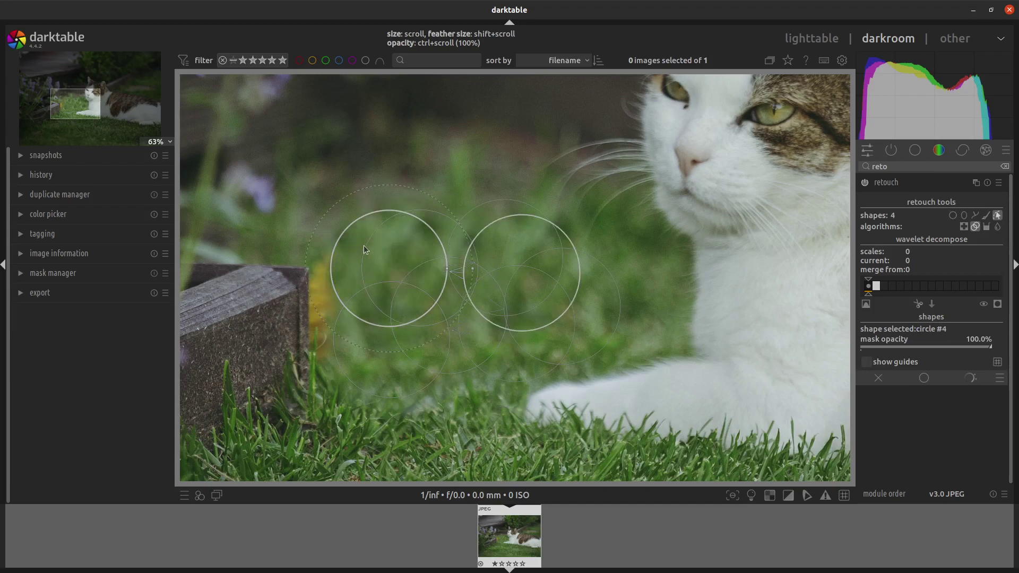
{"action": "scroll", "coordinate": [364, 266], "scroll_direction": "up", "scroll_amount": 10}
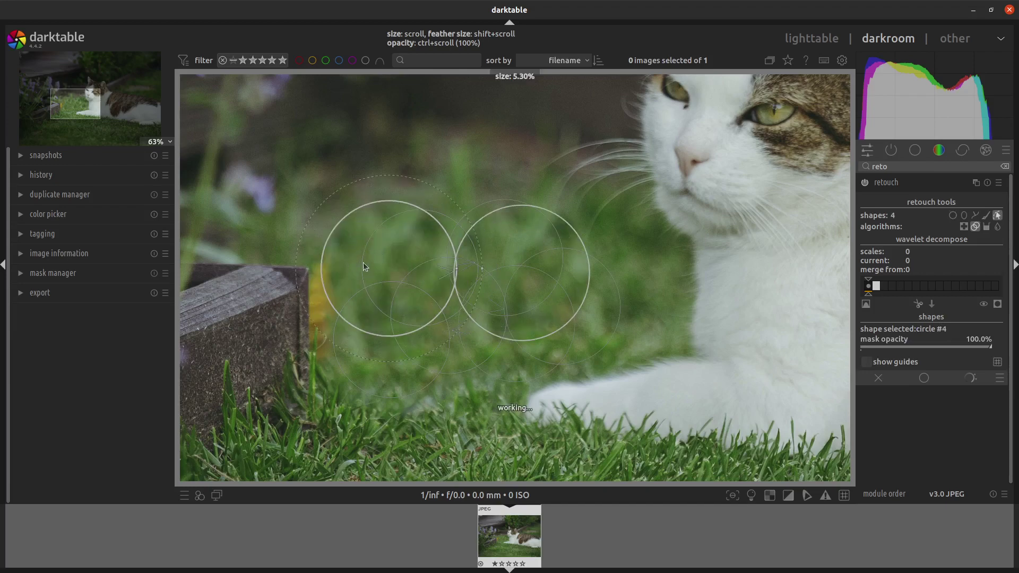
{"action": "scroll", "coordinate": [371, 265], "scroll_direction": "down", "scroll_amount": 8}
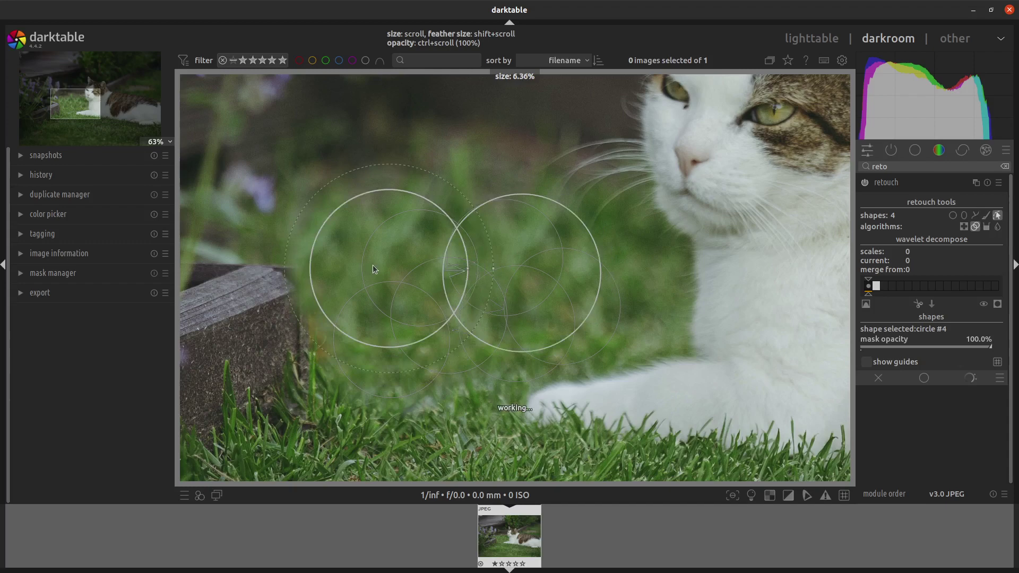
{"action": "scroll", "coordinate": [384, 266], "scroll_direction": "down", "scroll_amount": 1, "text": "shift"}
{"action": "scroll", "coordinate": [381, 265], "scroll_direction": "up", "scroll_amount": 2, "text": "shift"}
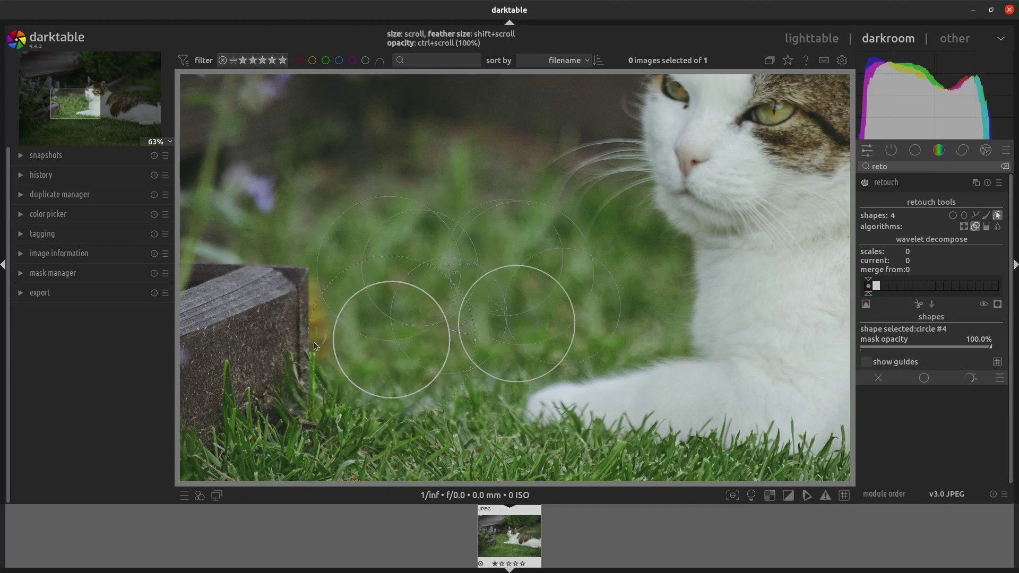
Draw a freehand clone path around the leftover yellow, sourcing grass further right
{"action": "left_click", "coordinate": [977, 216]}
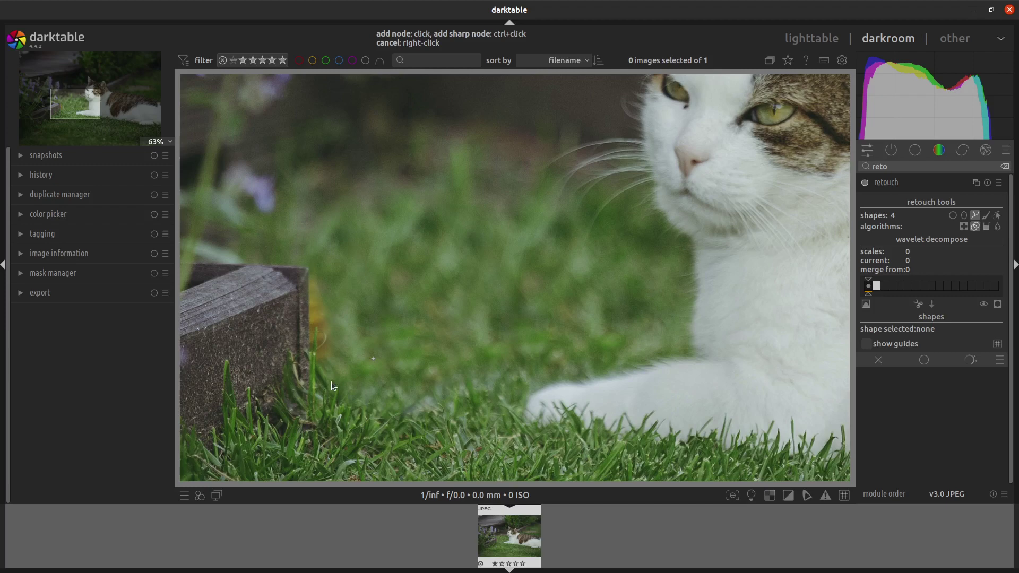
{"action": "left_click", "coordinate": [310, 353]}
{"action": "left_click", "coordinate": [310, 267]}
{"action": "left_click", "coordinate": [350, 243]}
{"action": "right_click", "coordinate": [352, 365]}
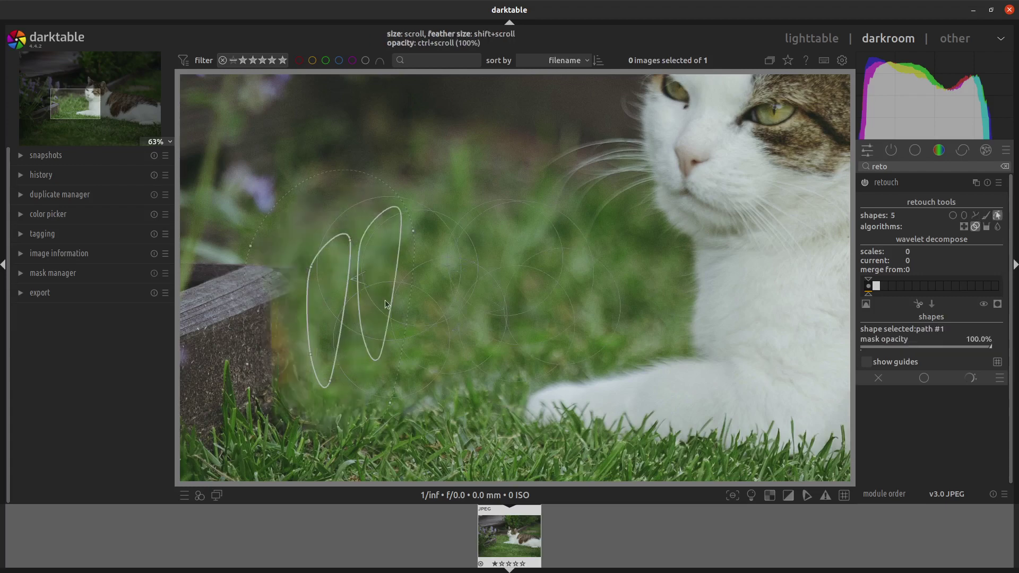
{"action": "left_click_drag", "start_coordinate": [386, 304], "coordinate": [427, 313]}
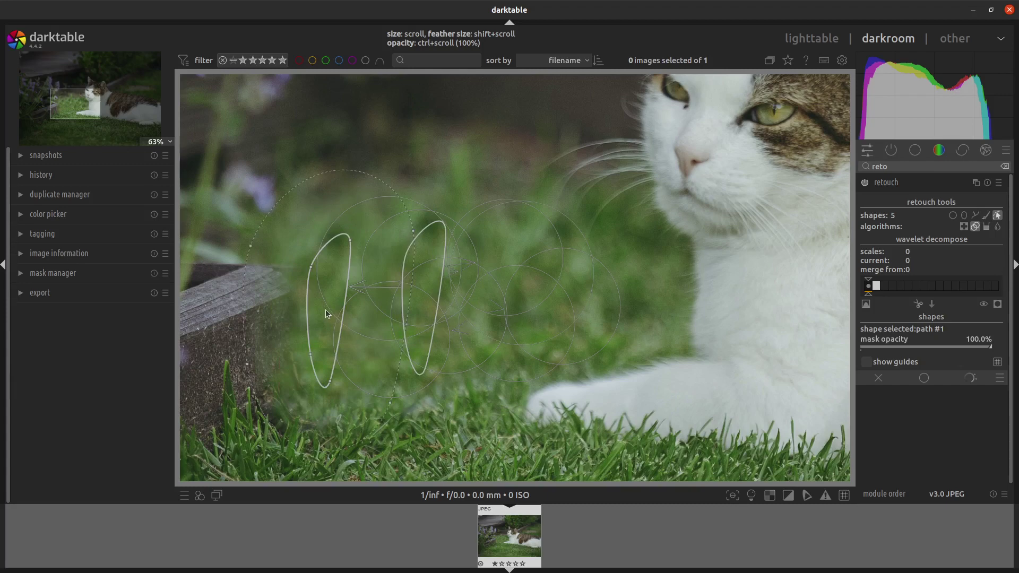
Reduce the clone path's feather size to about 0.85%
{"action": "scroll", "coordinate": [326, 313], "scroll_direction": "down", "scroll_amount": 5, "text": "shift"}
{"action": "scroll", "coordinate": [326, 310], "scroll_direction": "down", "scroll_amount": 2, "text": "shift"}
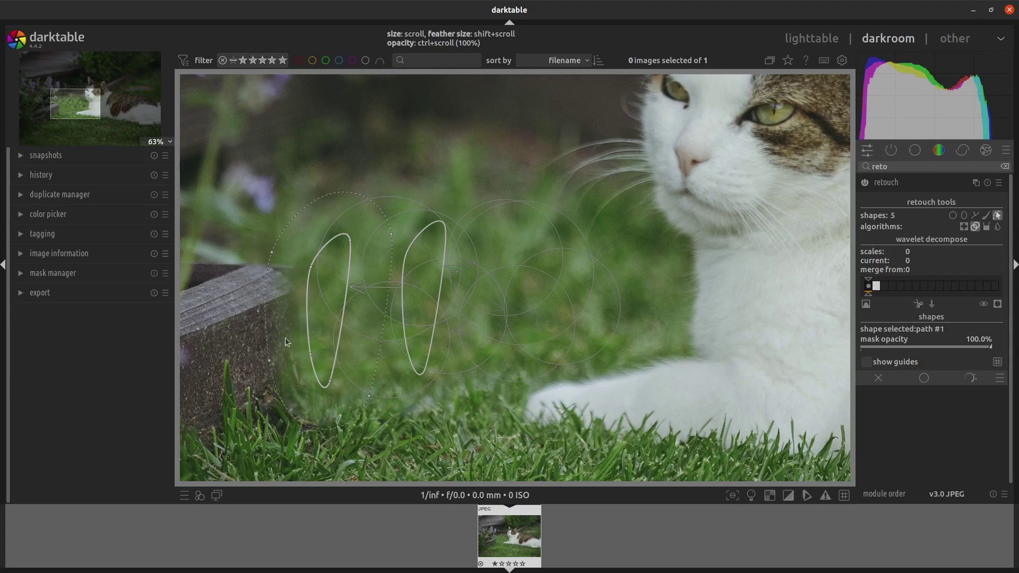
{"action": "scroll", "coordinate": [335, 316], "scroll_direction": "up", "scroll_amount": 5, "text": "shift"}
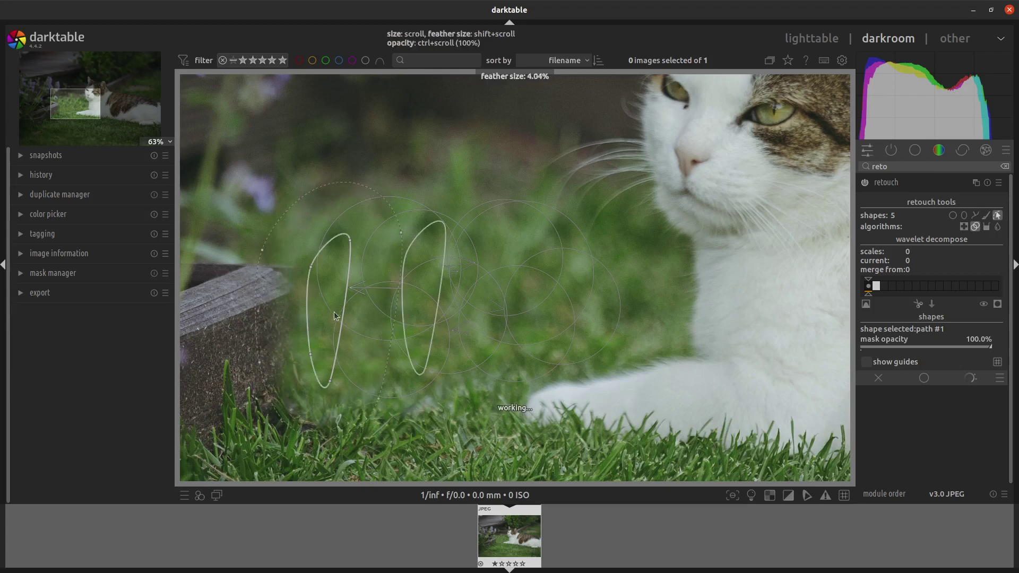
{"action": "scroll", "coordinate": [333, 315], "scroll_direction": "up", "scroll_amount": 4, "text": "shift"}
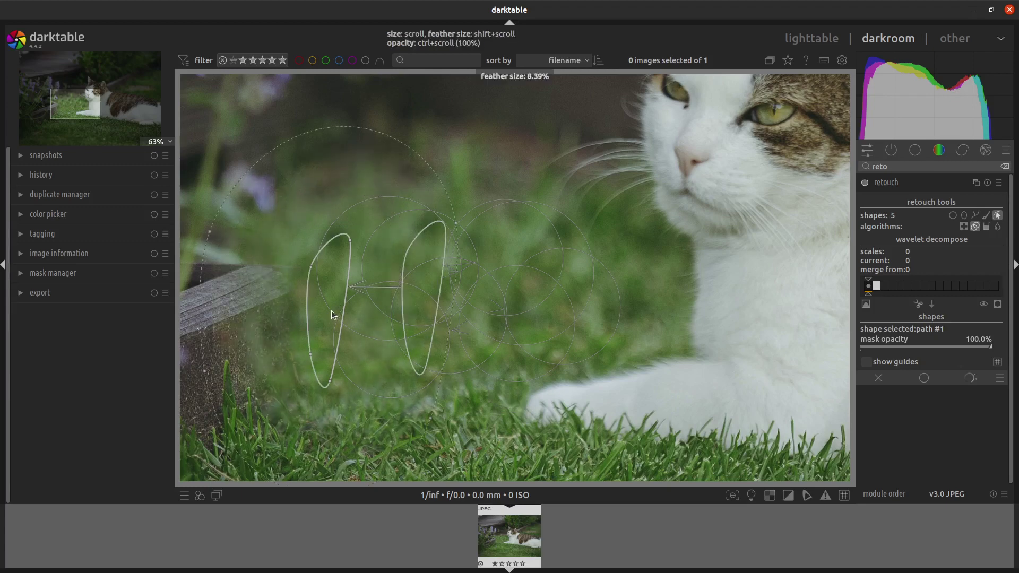
{"action": "scroll", "coordinate": [329, 311], "scroll_direction": "down", "scroll_amount": 3, "text": "shift"}
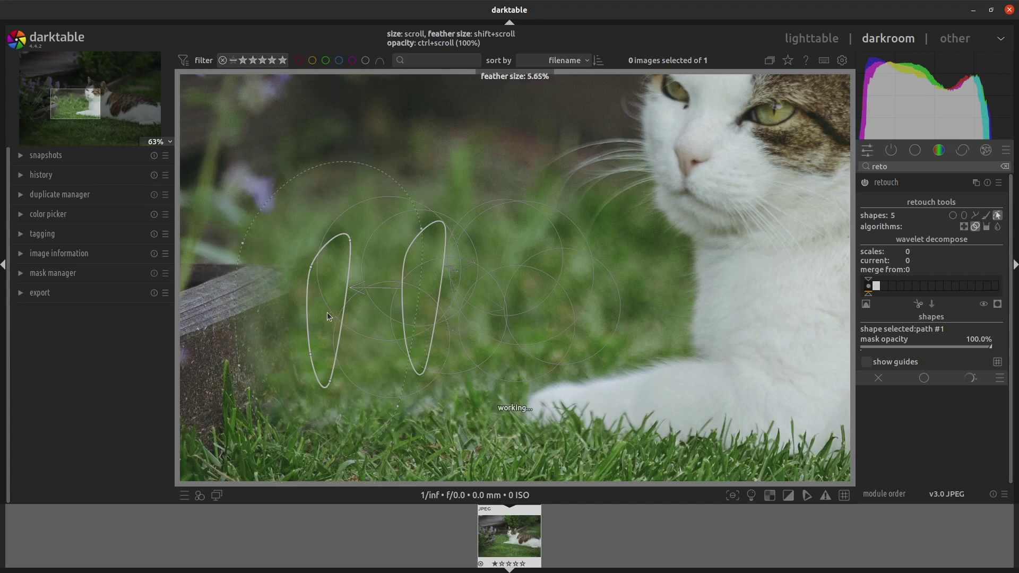
{"action": "scroll", "coordinate": [326, 316], "scroll_direction": "down", "scroll_amount": 4, "text": "shift"}
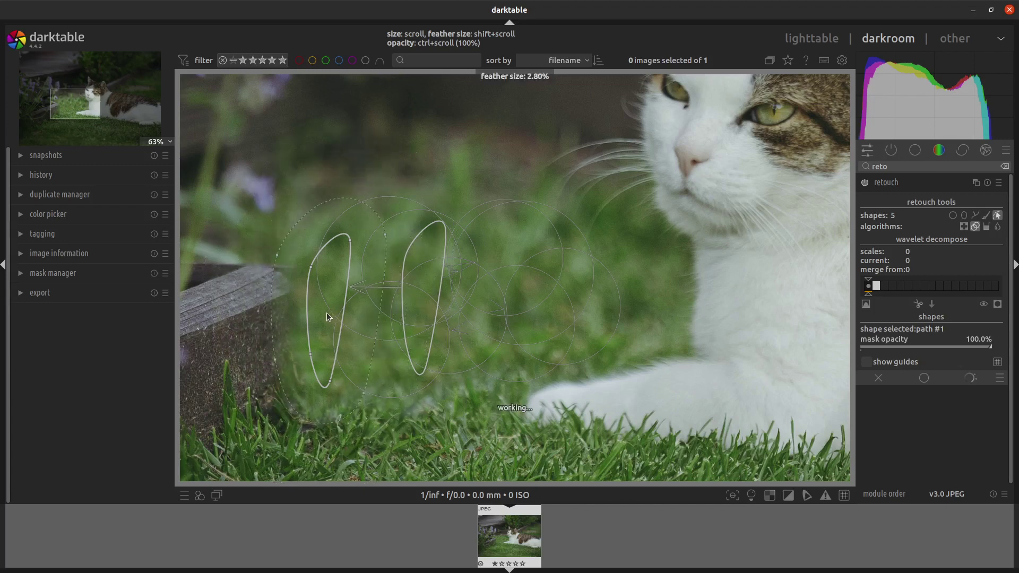
{"action": "scroll", "coordinate": [326, 316], "scroll_direction": "down", "scroll_amount": 4, "text": "shift"}
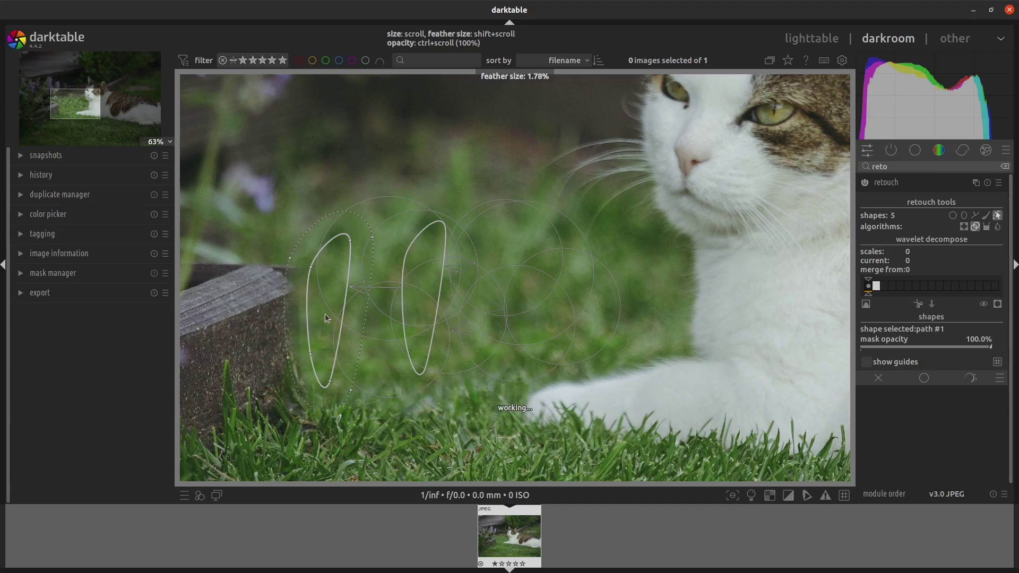
{"action": "scroll", "coordinate": [325, 318], "scroll_direction": "down", "scroll_amount": 3, "text": "shift"}
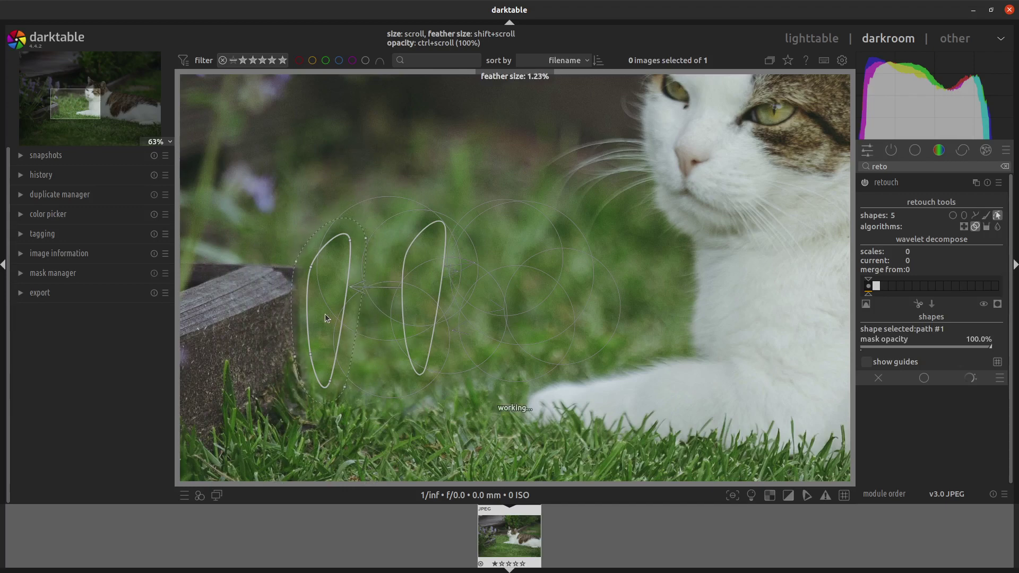
{"action": "scroll", "coordinate": [326, 318], "scroll_direction": "down", "scroll_amount": 2, "text": "shift"}
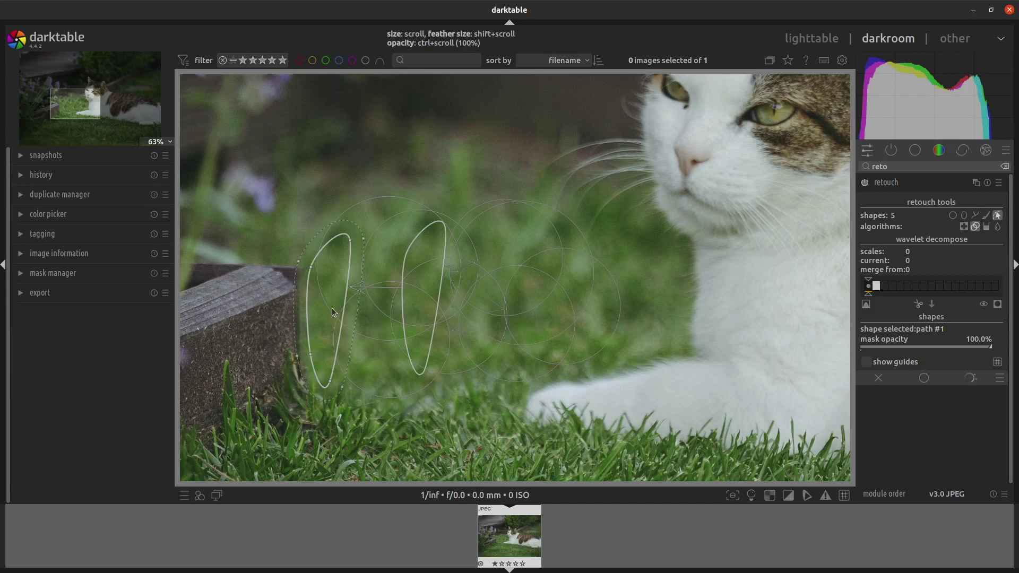
{"action": "scroll", "coordinate": [334, 312], "scroll_direction": "down", "scroll_amount": 2, "text": "shift"}
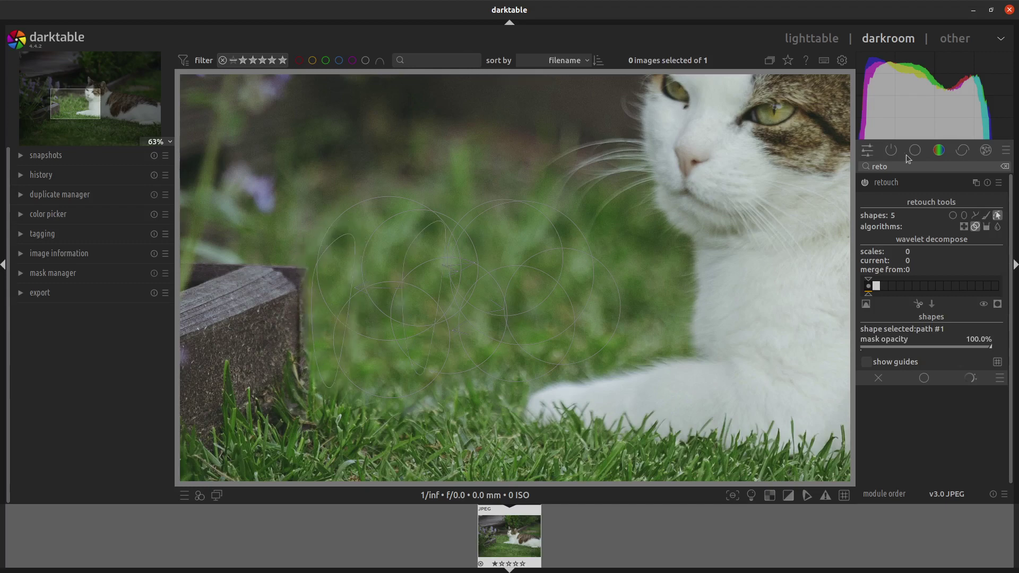
Collapse the retouch module and zoom out to fit the whole photo
{"action": "left_click", "coordinate": [904, 183]}
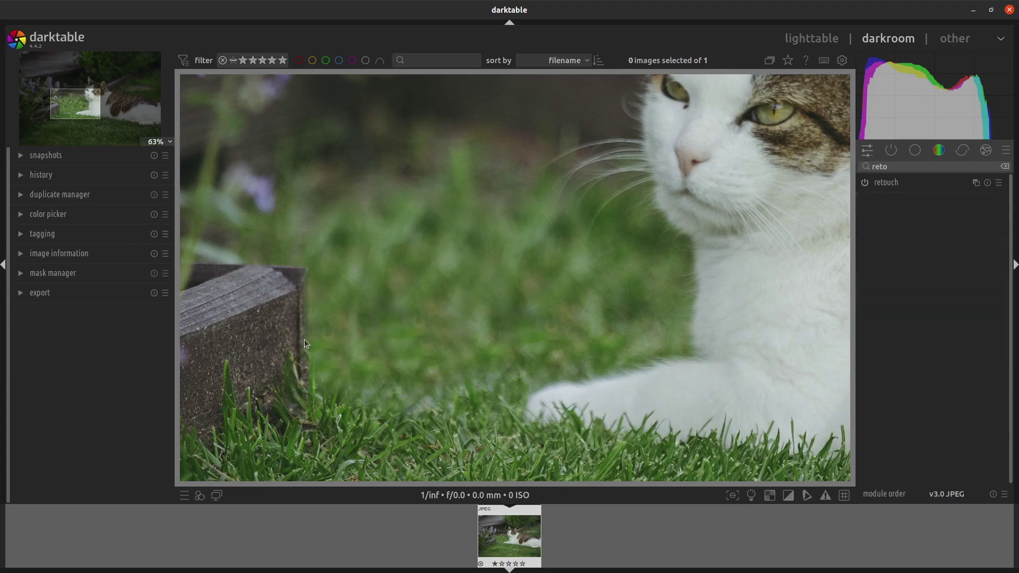
{"action": "scroll", "coordinate": [362, 319], "scroll_direction": "down", "scroll_amount": 4}
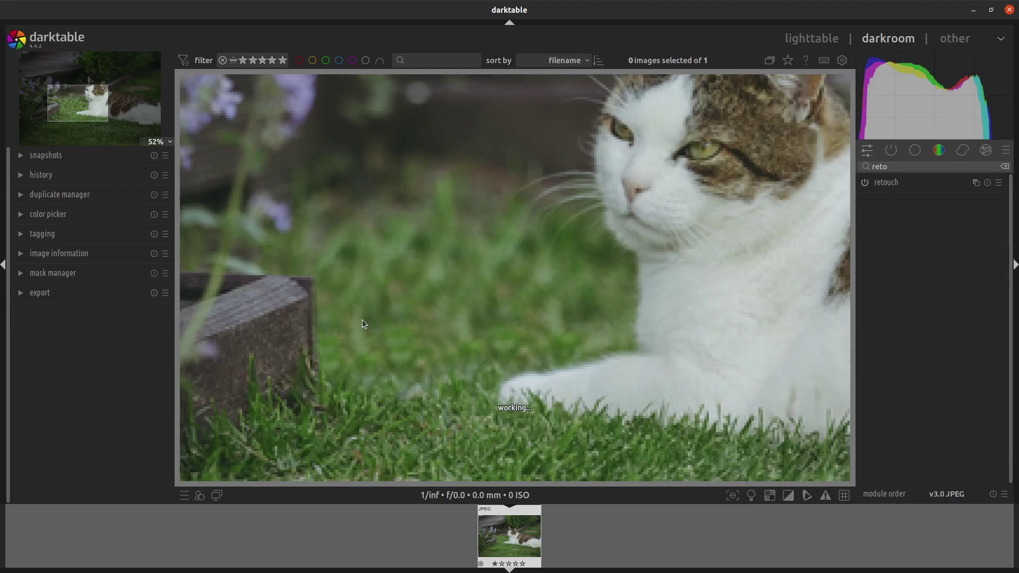
{"action": "scroll", "coordinate": [439, 315], "scroll_direction": "down", "scroll_amount": 1}
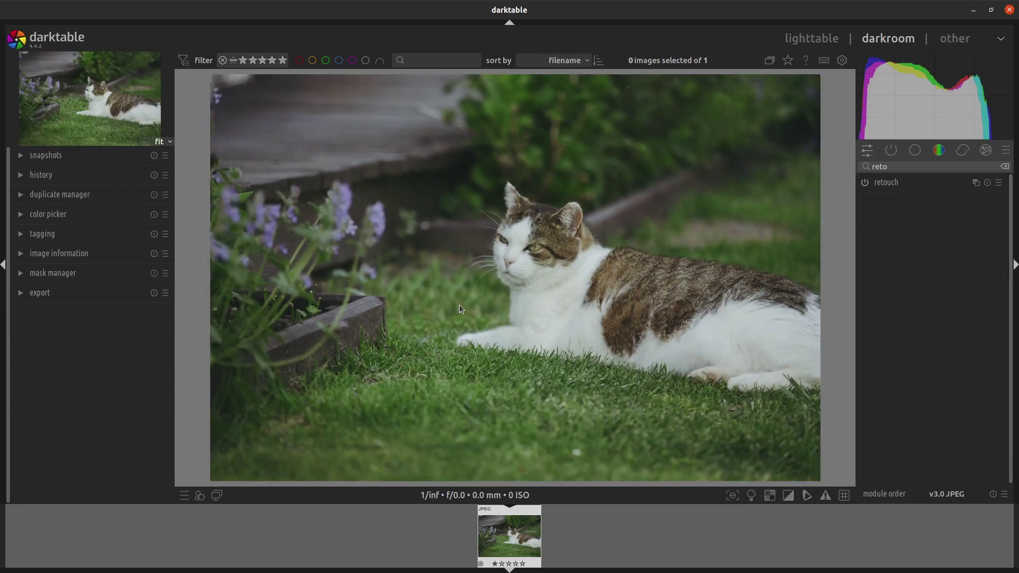
Compare history step 4 orientation with step 5 retouch, ending on retouch
{"action": "left_click", "coordinate": [21, 175]}
{"action": "left_click", "coordinate": [57, 207]}
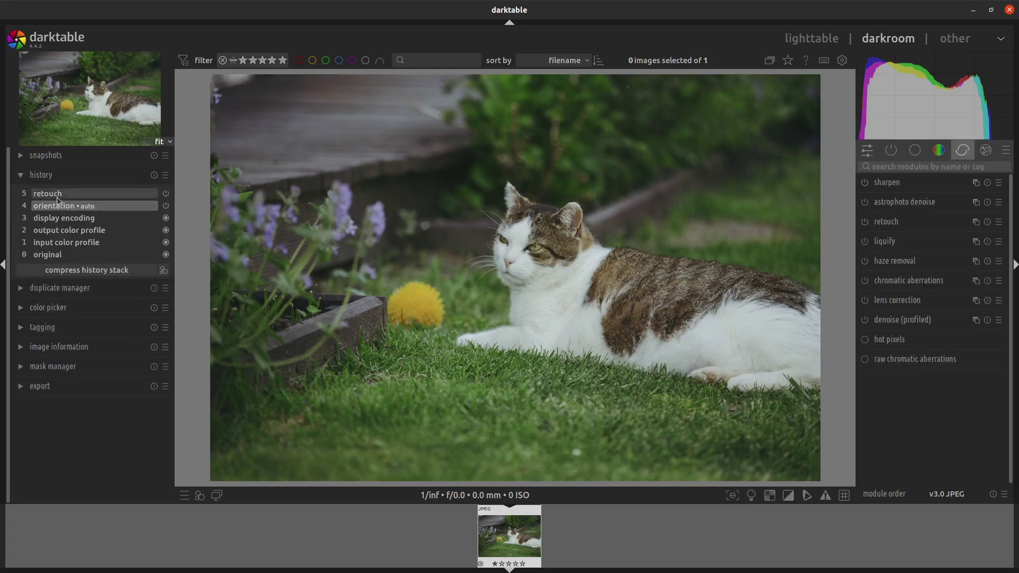
{"action": "left_click", "coordinate": [59, 196]}
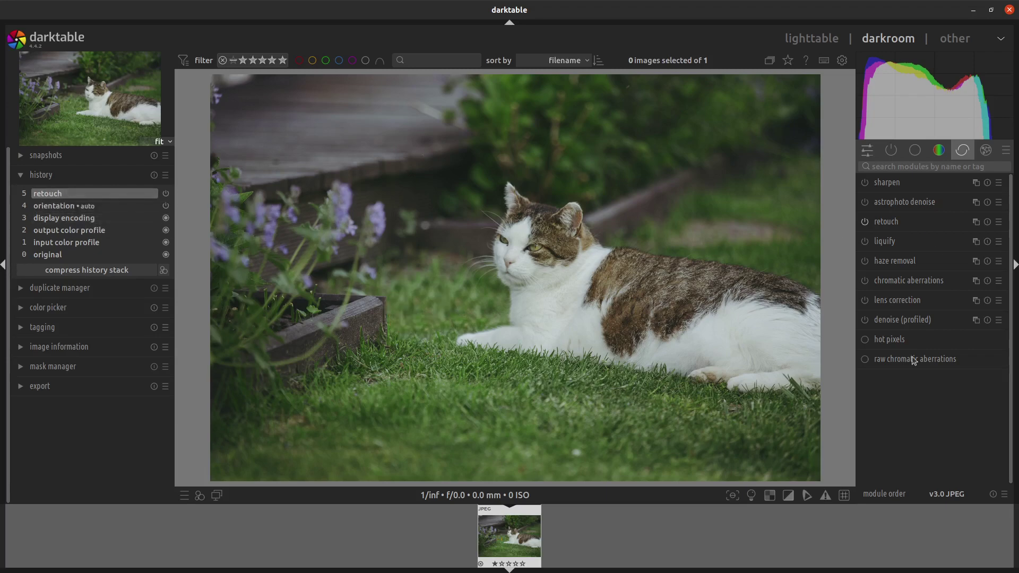
Export the cat photo from the lighttable as JPEG to darktable_exported/CatPhoto.jpg
{"action": "left_click", "coordinate": [817, 38]}
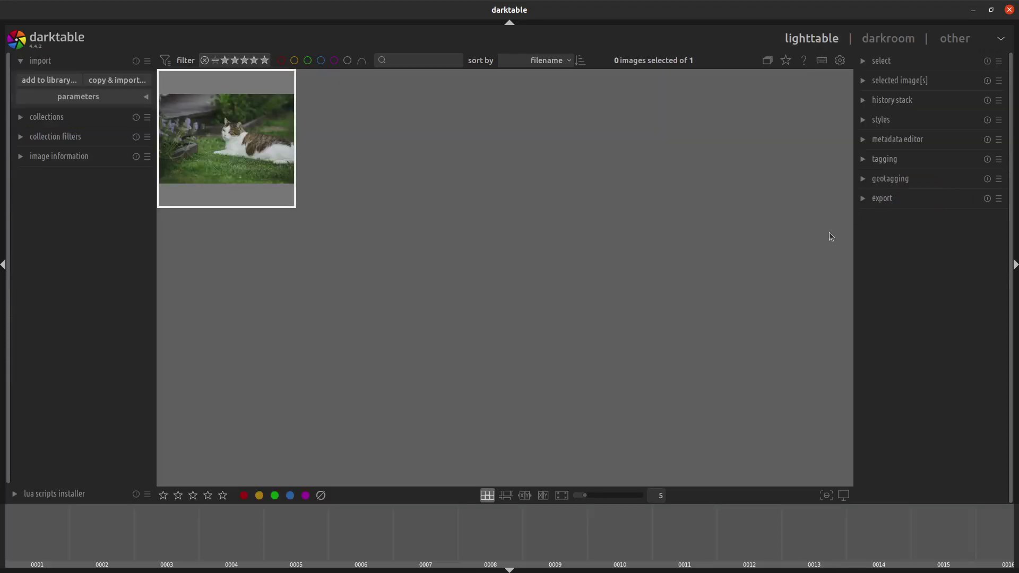
{"action": "left_click", "coordinate": [864, 198]}
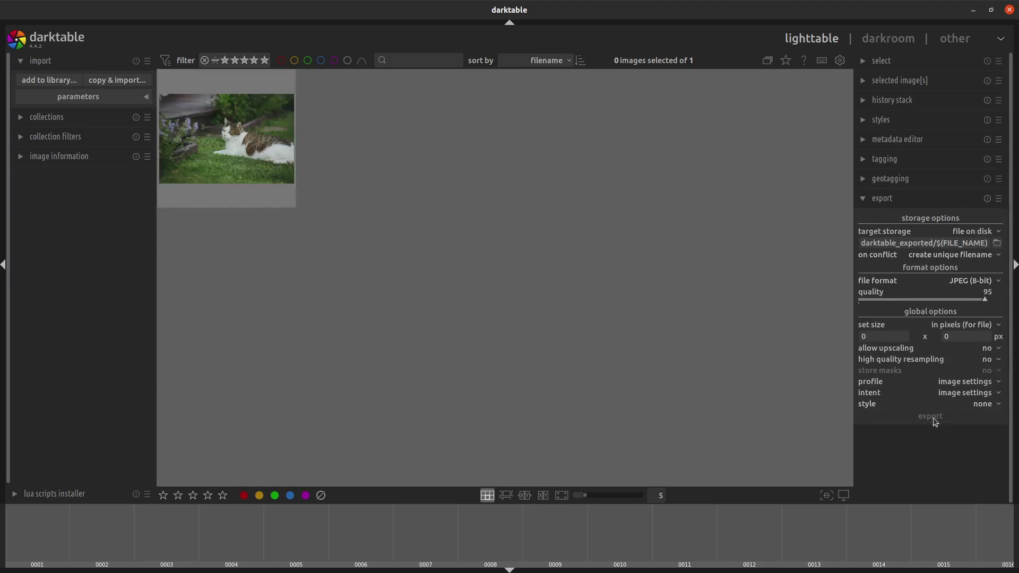
{"action": "left_click", "coordinate": [260, 179]}
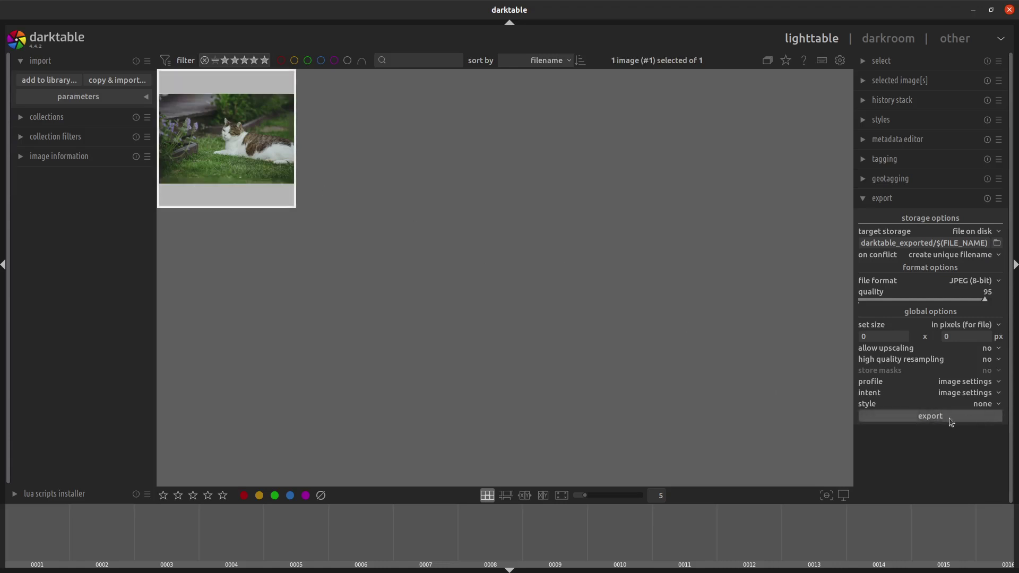
{"action": "left_click", "coordinate": [924, 420]}
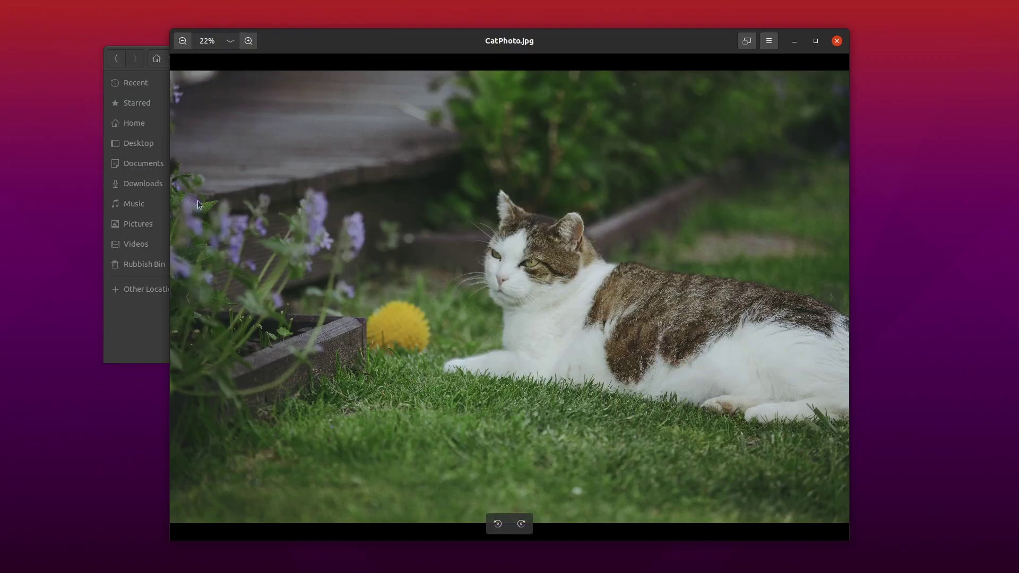
Select CatPhoto.jpg in darktable_exported and paste it into the parent Darktable folder
{"action": "left_click", "coordinate": [133, 347]}
{"action": "double_click", "coordinate": [312, 123]}
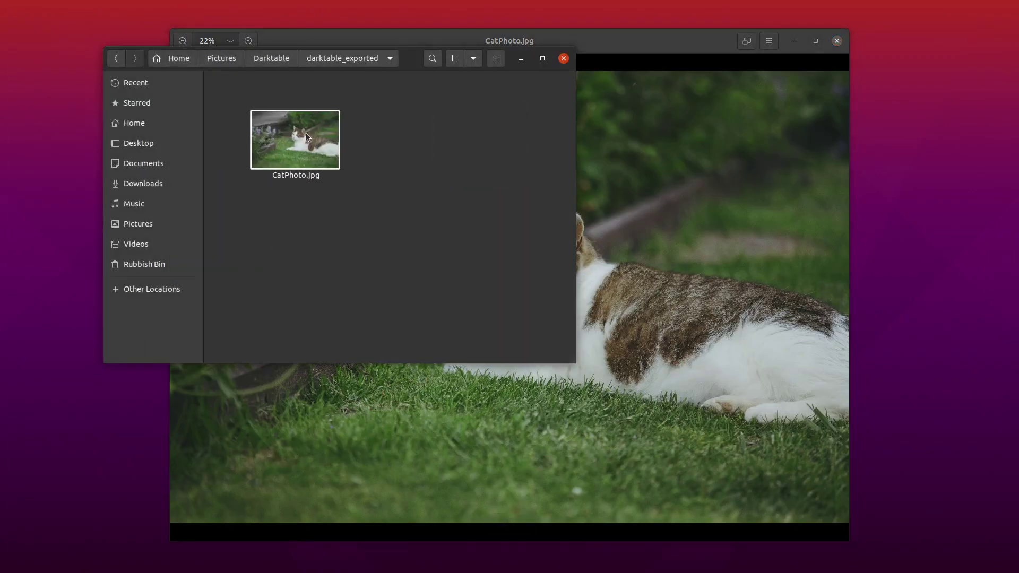
{"action": "left_click", "coordinate": [314, 132]}
{"action": "left_click", "coordinate": [263, 59]}
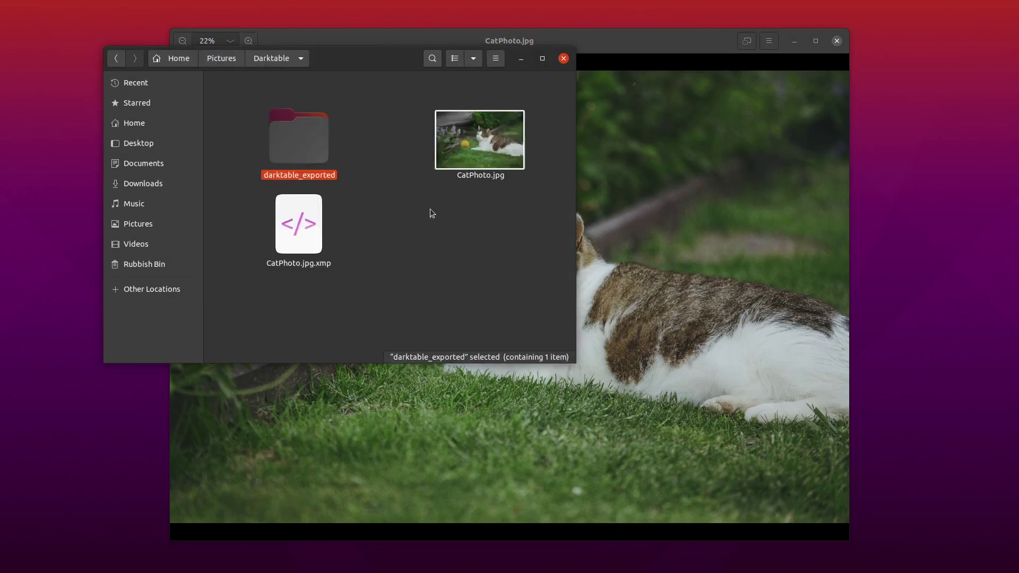
{"action": "key", "text": "ctrl+v"}
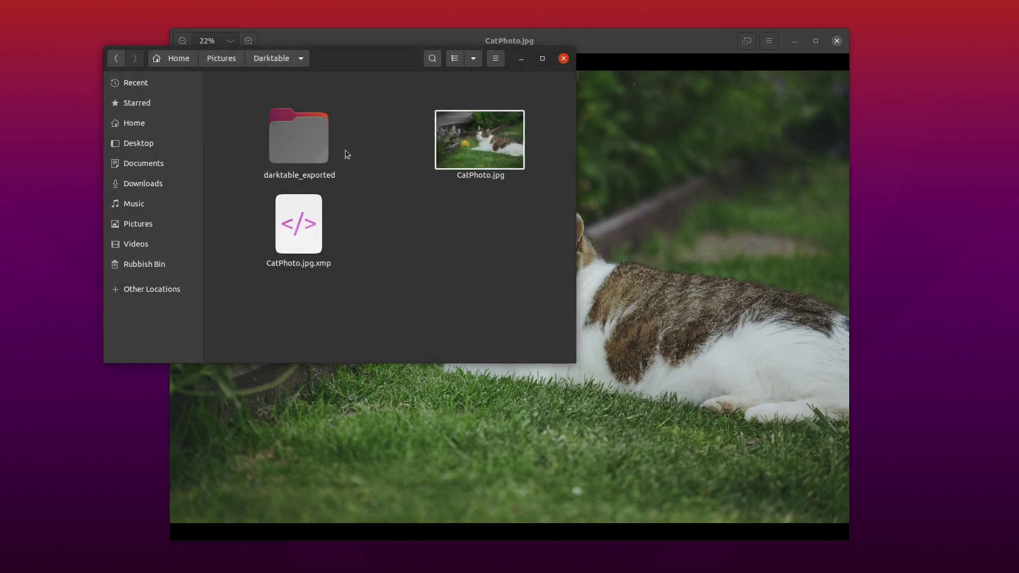
Rename the exported CatPhoto.jpg to CatPhotoNoBall.jpg and paste it into the Darktable folder
{"action": "double_click", "coordinate": [320, 145]}
{"action": "left_click", "coordinate": [322, 141]}
{"action": "key", "text": "F2"}
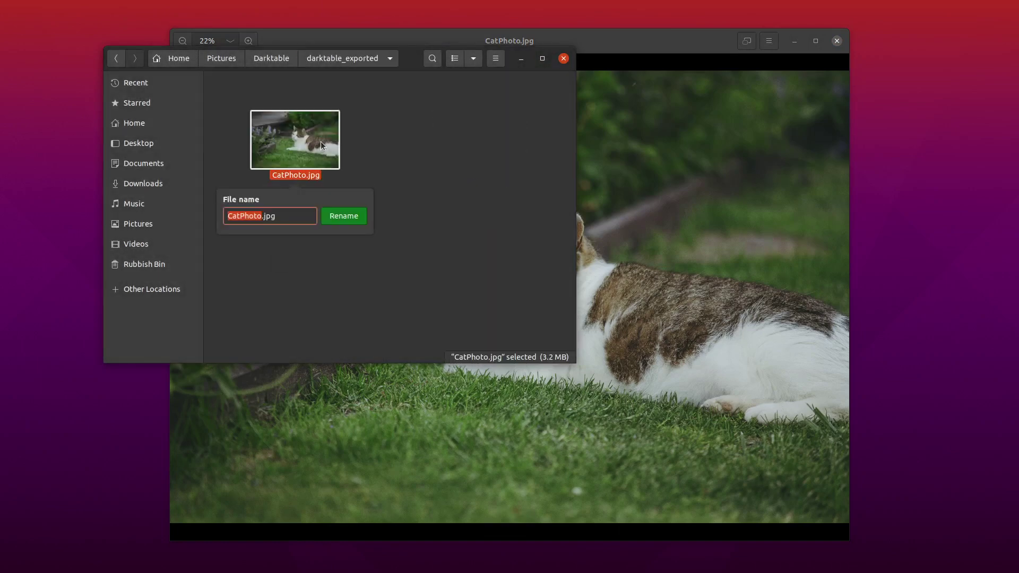
{"action": "key", "text": "Right"}
{"action": "type", "text": "NoBall"}
{"action": "key", "text": "Return"}
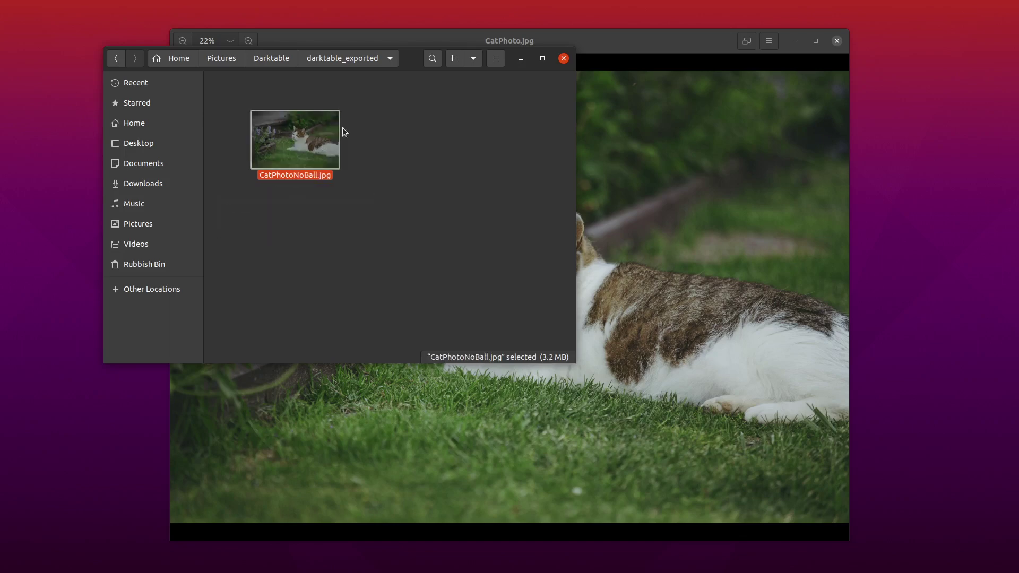
{"action": "left_click", "coordinate": [266, 60]}
{"action": "key", "text": "ctrl+v"}
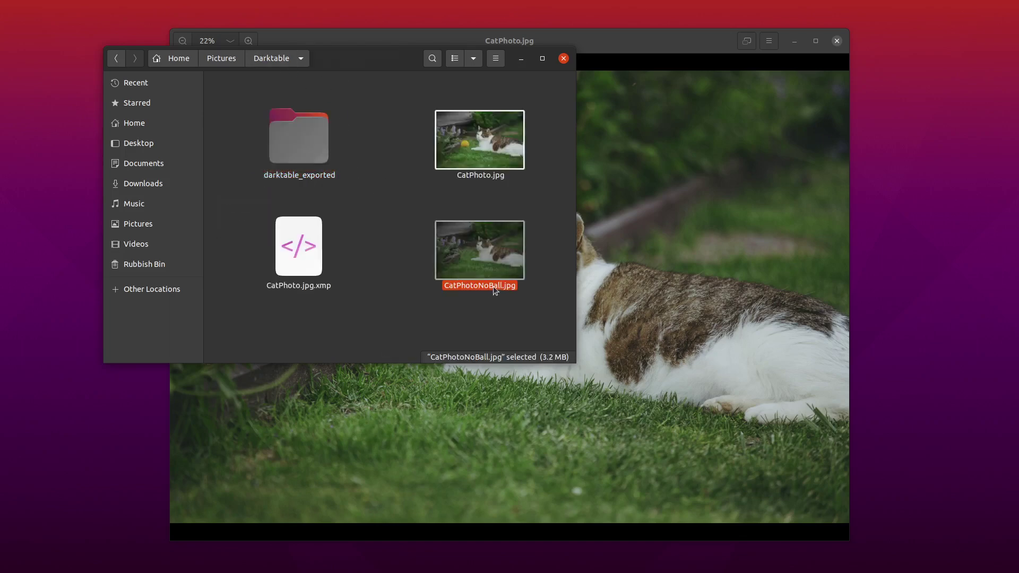
View the ball-free CatPhotoNoBall.jpg, then step back to the original CatPhoto.jpg
{"action": "double_click", "coordinate": [492, 280]}
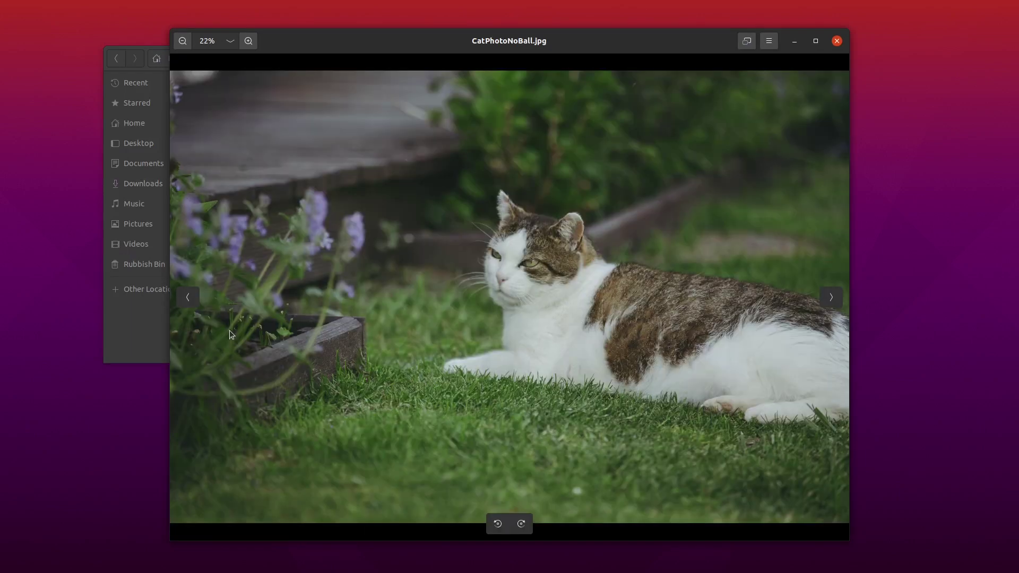
{"action": "left_click", "coordinate": [189, 300]}
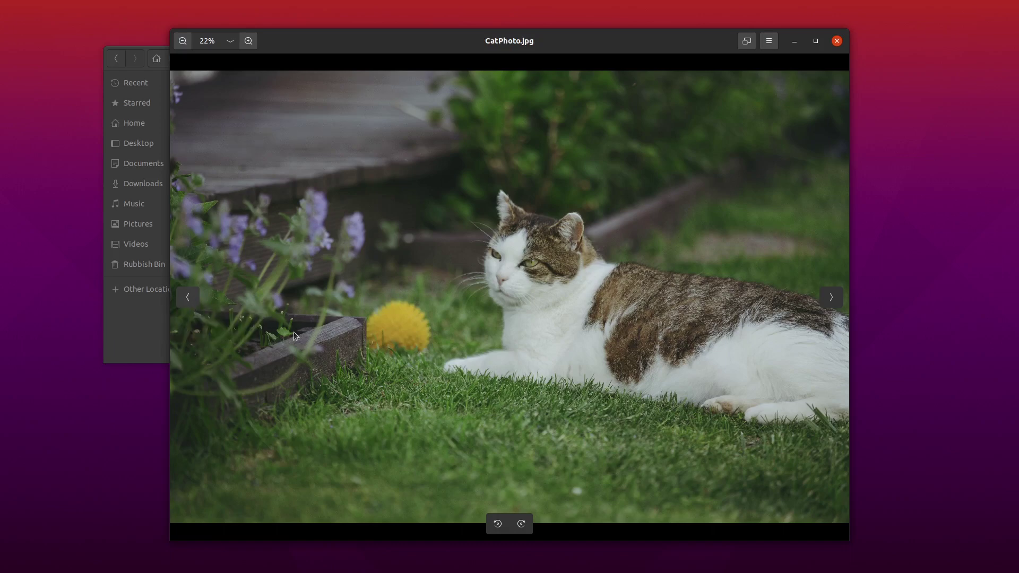